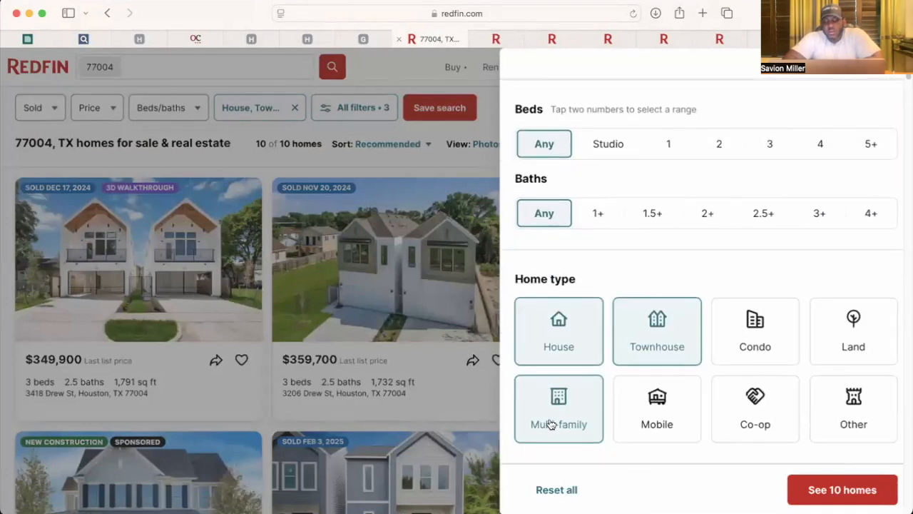
{"action": "scroll", "coordinate": [550, 423], "scroll_direction": "down", "scroll_amount": 3}
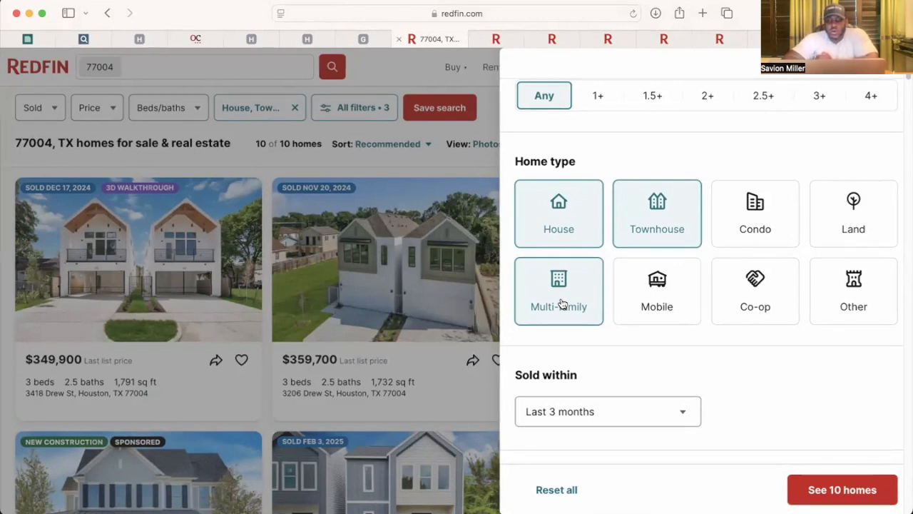
Step: Try Last 6 months, set Sold within back to Last 3 months, and view the 10 homes
{"action": "left_click", "coordinate": [585, 416]}
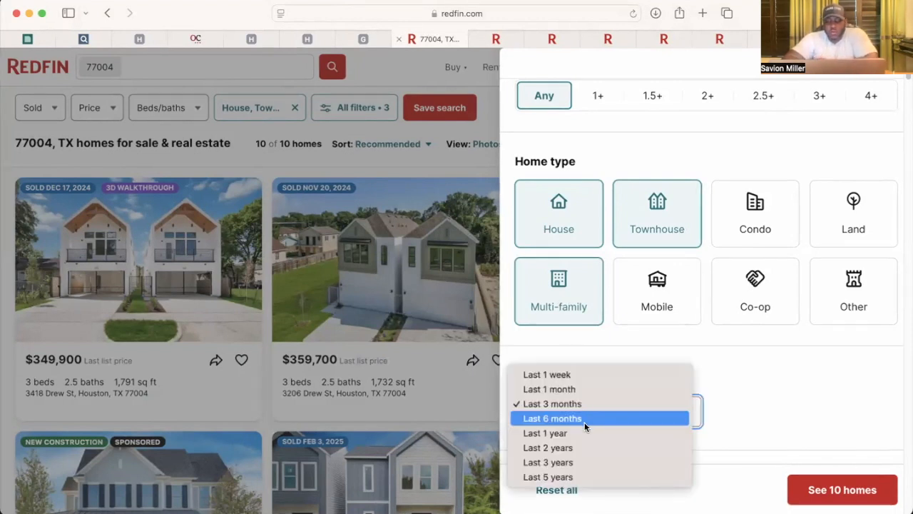
{"action": "left_click", "coordinate": [584, 418]}
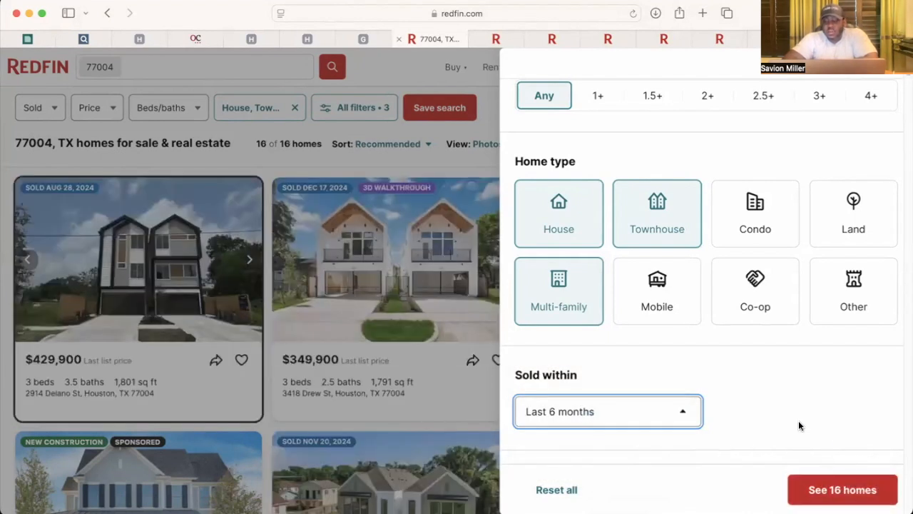
{"action": "left_click", "coordinate": [689, 418]}
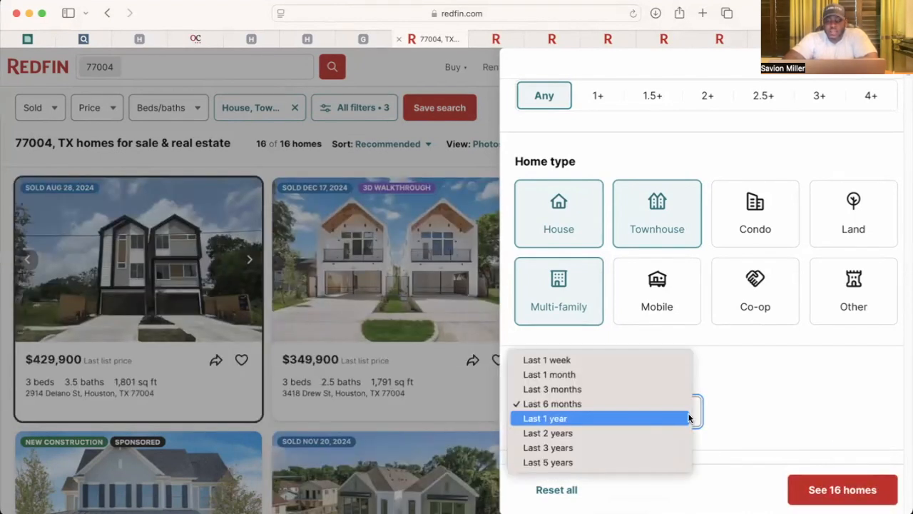
{"action": "left_click", "coordinate": [658, 388]}
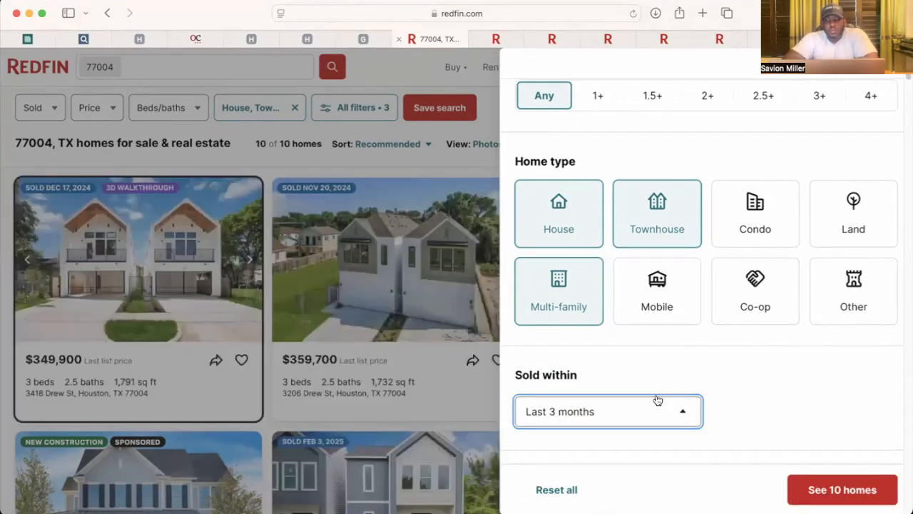
{"action": "left_click", "coordinate": [846, 492]}
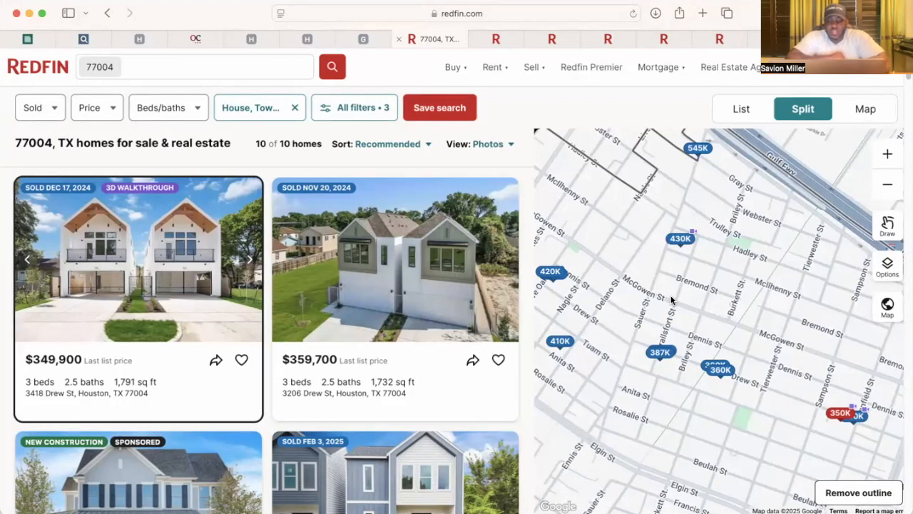
{"action": "left_click", "coordinate": [496, 38]}
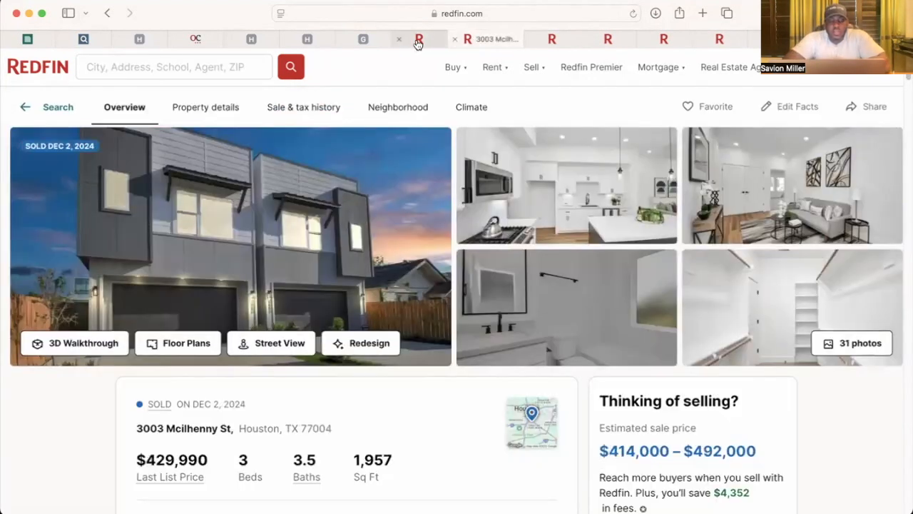
{"action": "mouse_move", "coordinate": [419, 44]}
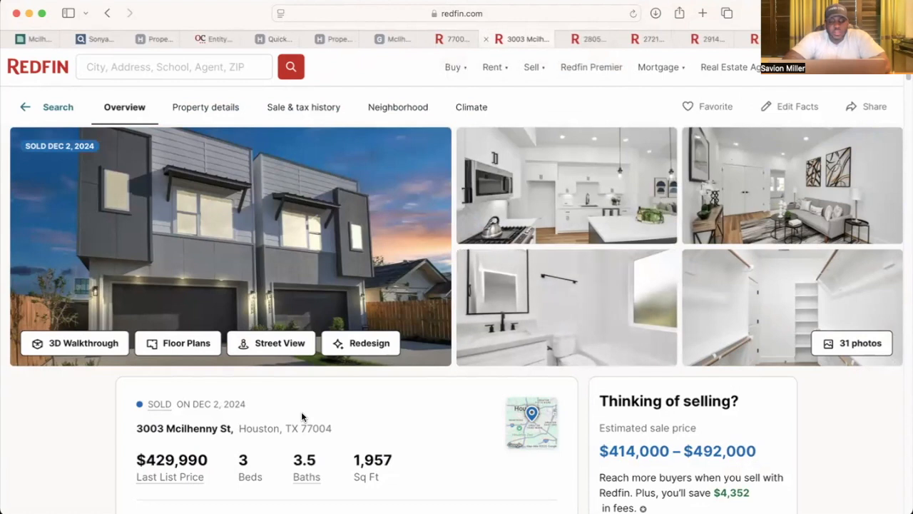
{"action": "scroll", "coordinate": [312, 421], "scroll_direction": "down", "scroll_amount": 1}
{"action": "scroll", "coordinate": [314, 424], "scroll_direction": "up", "scroll_amount": 1}
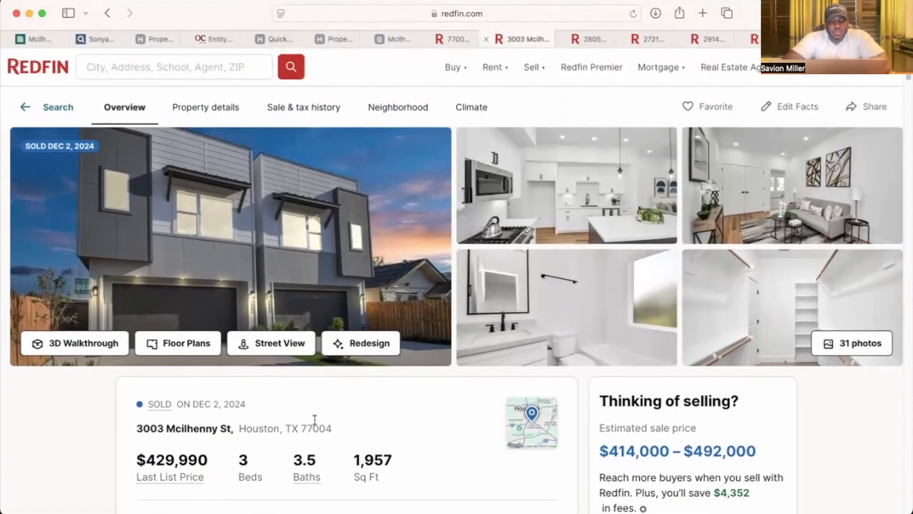
{"action": "scroll", "coordinate": [314, 424], "scroll_direction": "down", "scroll_amount": 5}
{"action": "scroll", "coordinate": [243, 302], "scroll_direction": "down", "scroll_amount": 1}
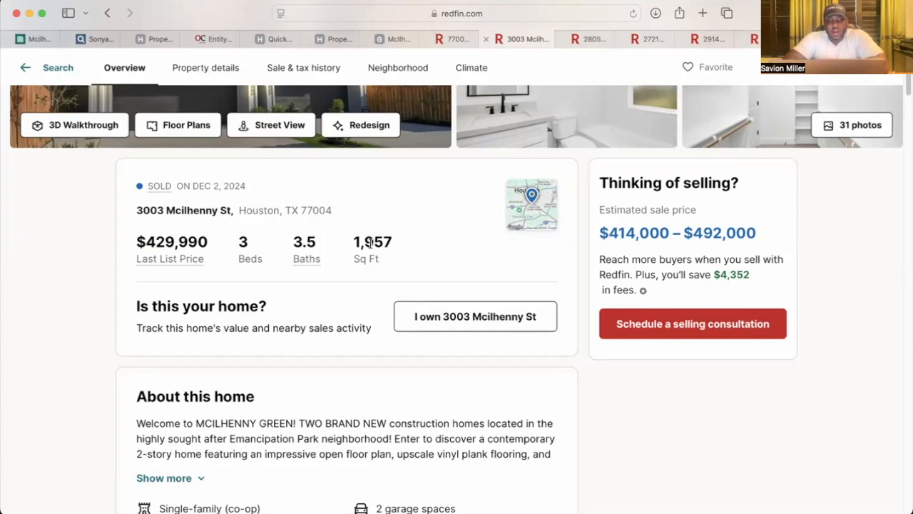
{"action": "scroll", "coordinate": [370, 243], "scroll_direction": "up", "scroll_amount": 2}
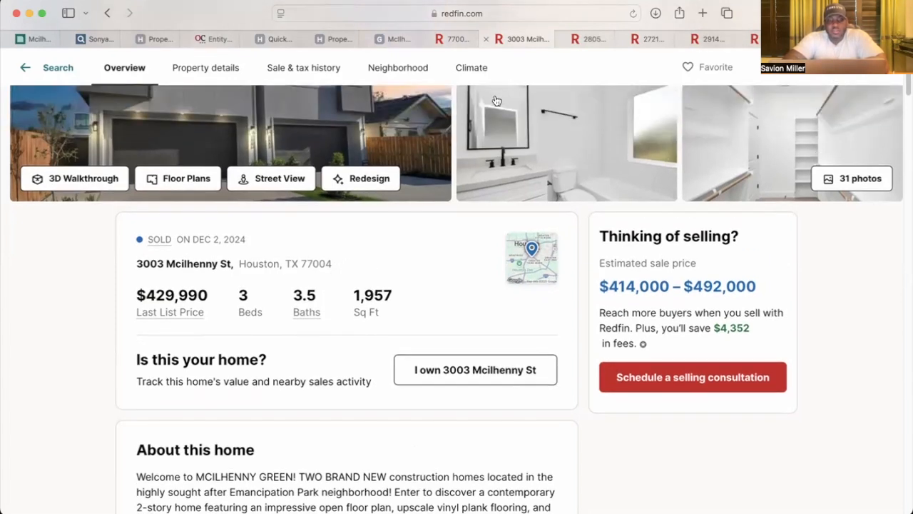
{"action": "left_click", "coordinate": [587, 39]}
{"action": "scroll", "coordinate": [375, 387], "scroll_direction": "down", "scroll_amount": 3}
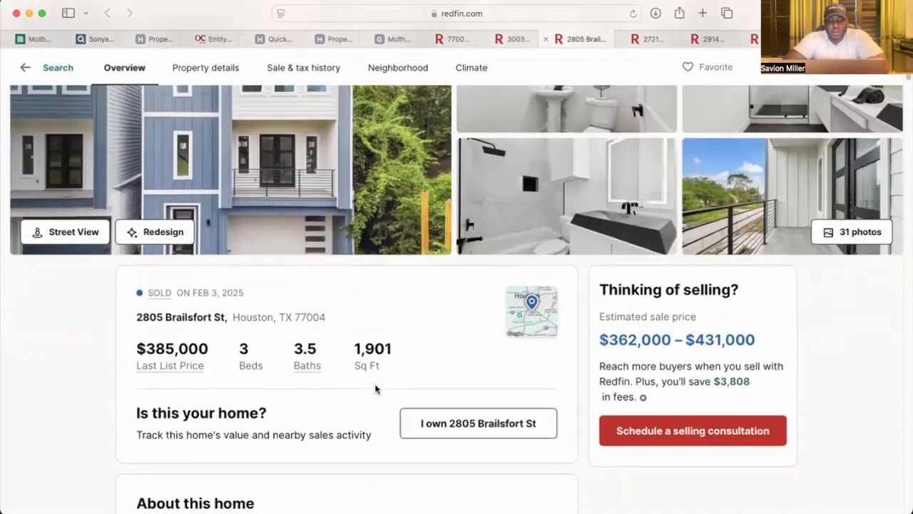
{"action": "scroll", "coordinate": [376, 389], "scroll_direction": "up", "scroll_amount": 3}
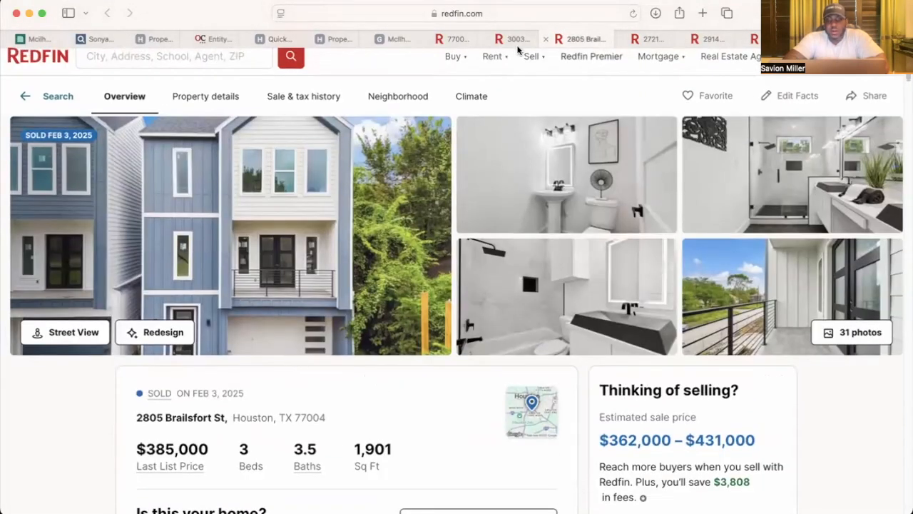
{"action": "left_click", "coordinate": [629, 39]}
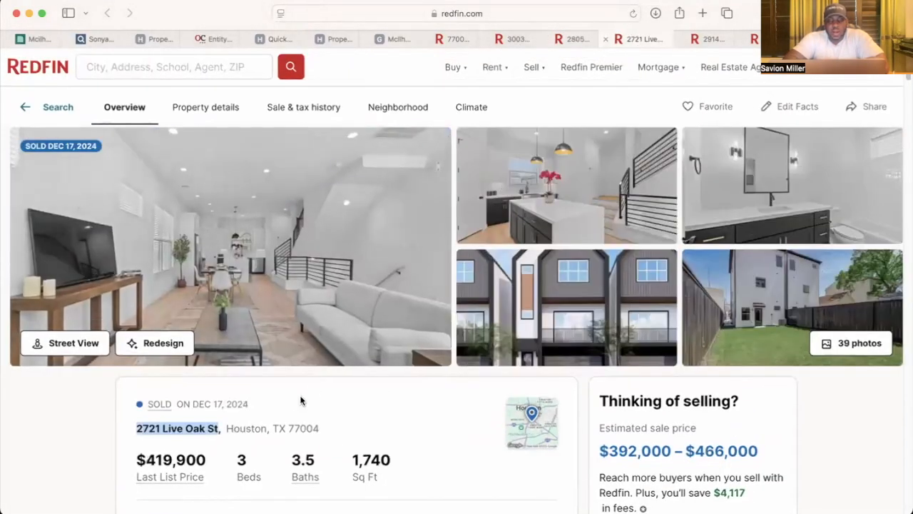
{"action": "left_click", "coordinate": [740, 39]}
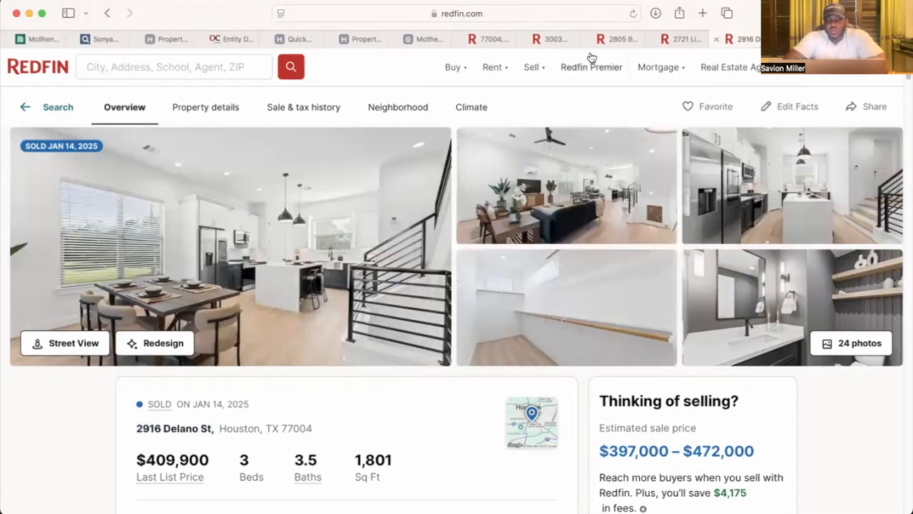
{"action": "key", "text": "super+Tab"}
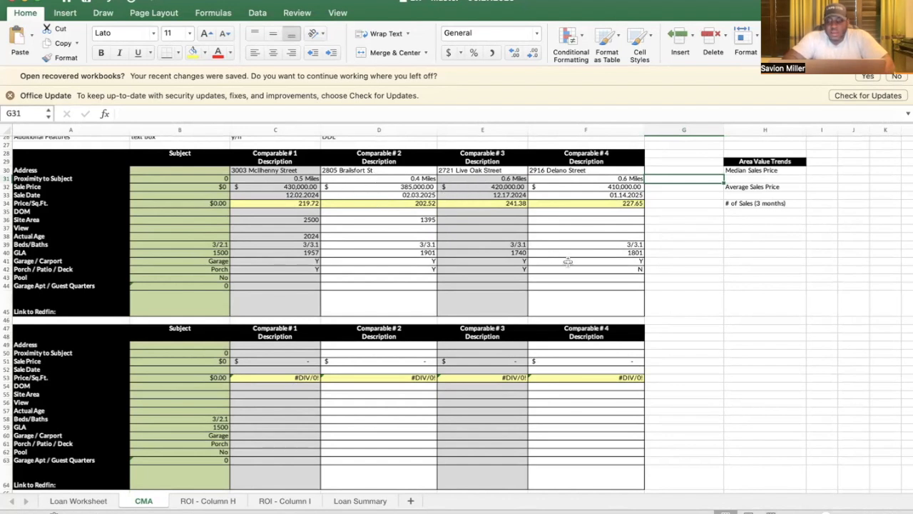
{"action": "scroll", "coordinate": [457, 311], "scroll_direction": "up", "scroll_amount": 5}
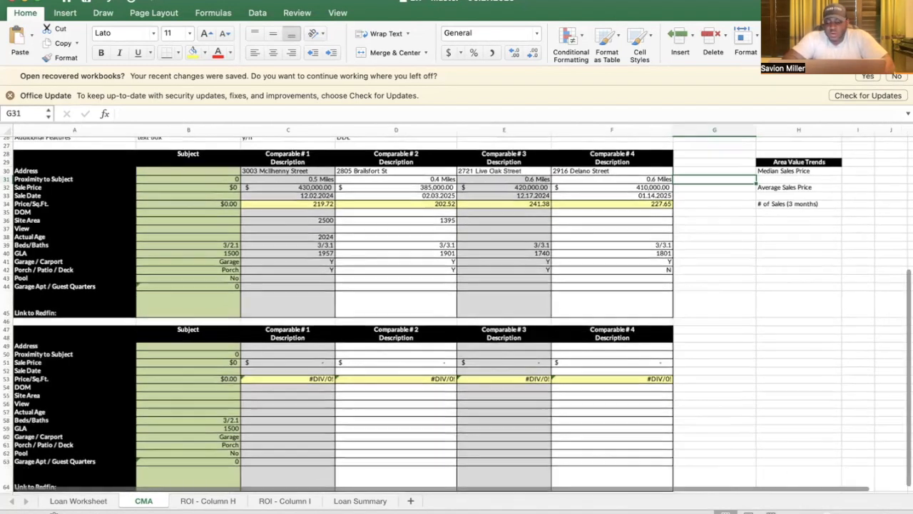
{"action": "scroll", "coordinate": [456, 311], "scroll_direction": "down", "scroll_amount": 8}
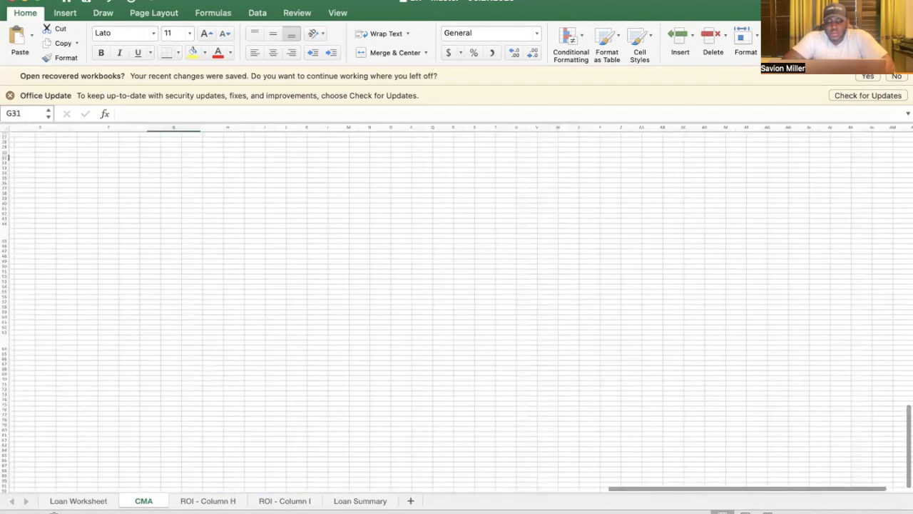
{"action": "scroll", "coordinate": [506, 389], "scroll_direction": "up", "scroll_amount": 8}
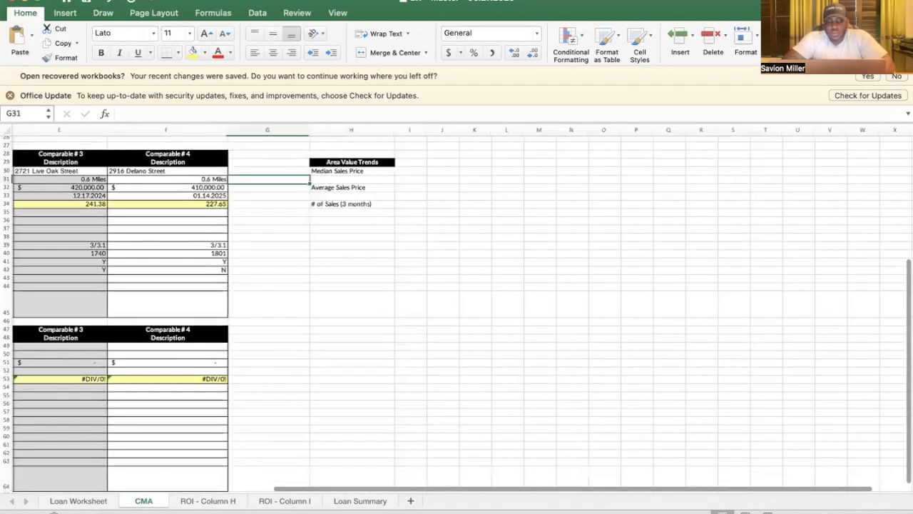
{"action": "scroll", "coordinate": [506, 389], "scroll_direction": "down", "scroll_amount": 2}
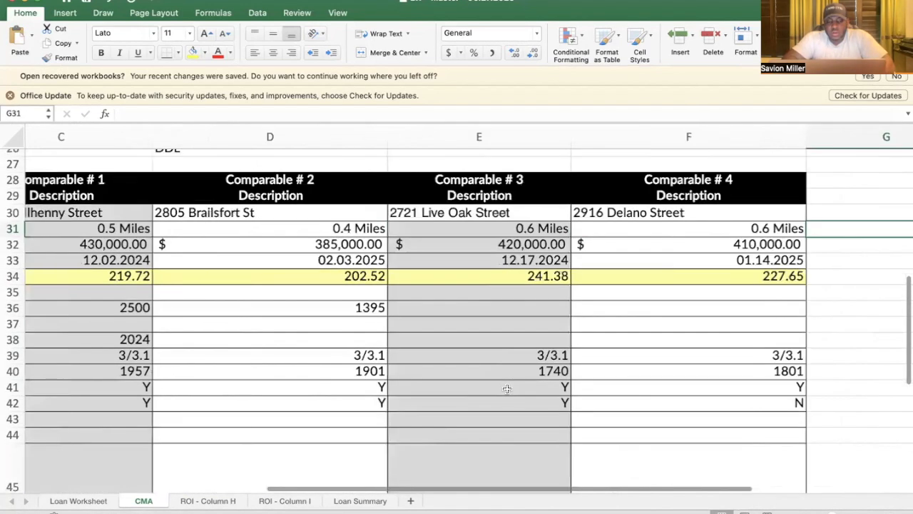
{"action": "scroll", "coordinate": [506, 389], "scroll_direction": "down", "scroll_amount": 2}
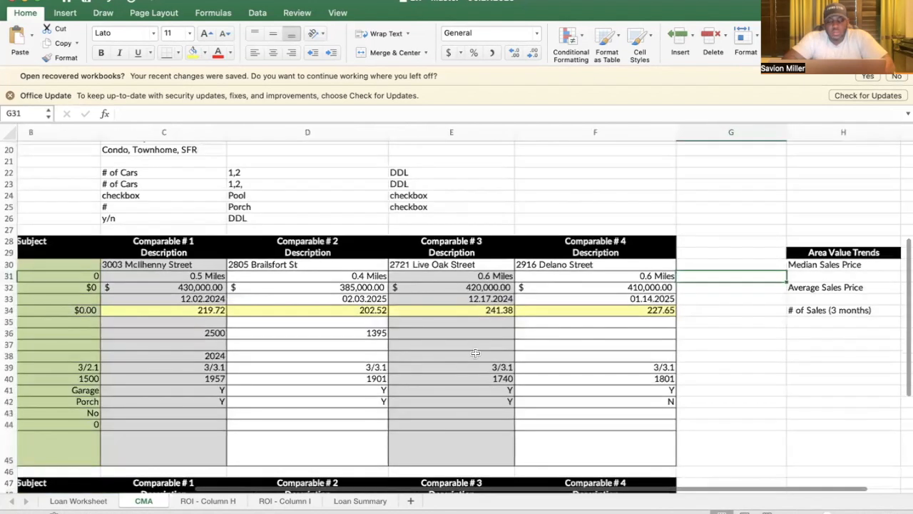
{"action": "scroll", "coordinate": [475, 352], "scroll_direction": "left", "scroll_amount": 3}
{"action": "scroll", "coordinate": [475, 353], "scroll_direction": "down", "scroll_amount": 2}
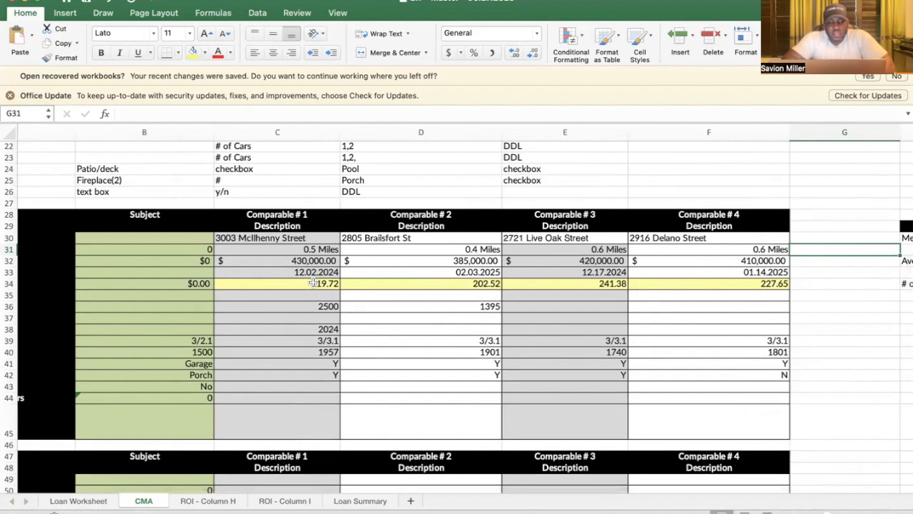
{"action": "scroll", "coordinate": [313, 283], "scroll_direction": "left", "scroll_amount": 2}
{"action": "scroll", "coordinate": [312, 284], "scroll_direction": "down", "scroll_amount": 1}
{"action": "scroll", "coordinate": [316, 300], "scroll_direction": "left", "scroll_amount": 2}
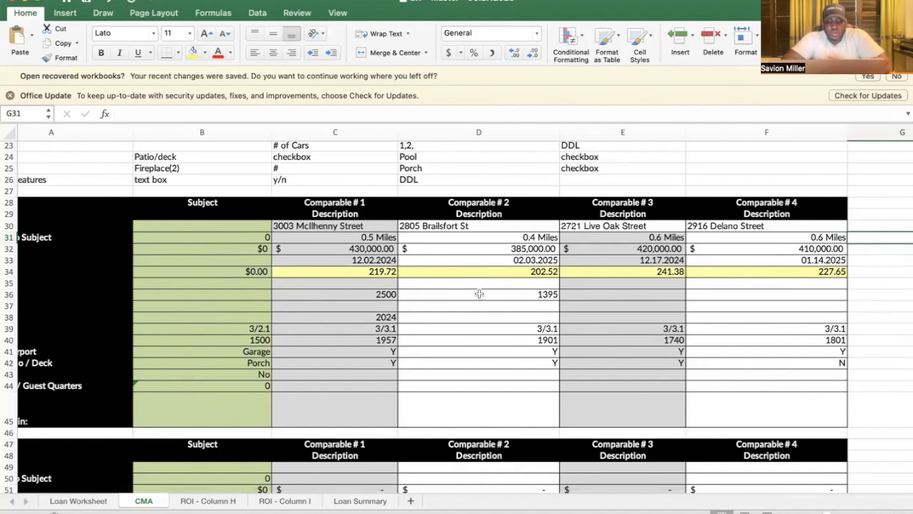
Step: Copy comparable 1's 2024 actual age across to comparables 2 and 3
{"action": "left_click", "coordinate": [451, 311]}
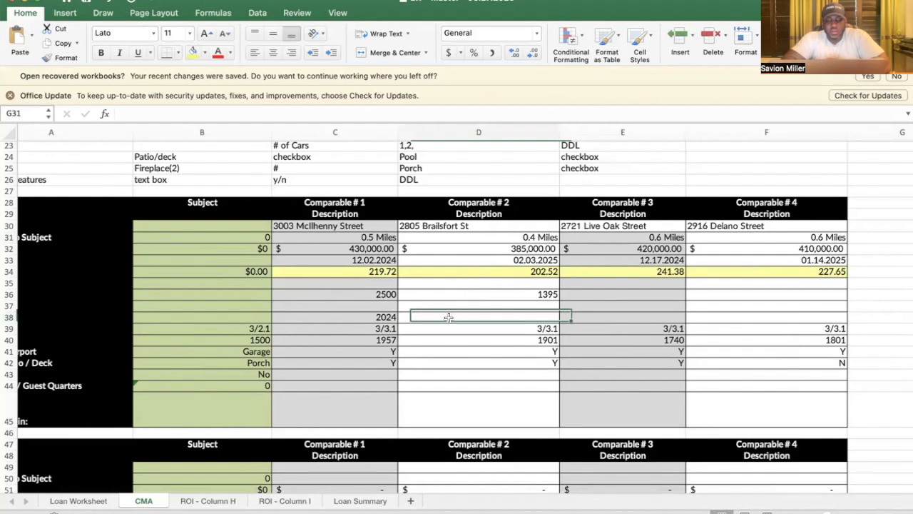
{"action": "left_click", "coordinate": [395, 318]}
{"action": "left_click_drag", "start_coordinate": [398, 319], "coordinate": [387, 322]}
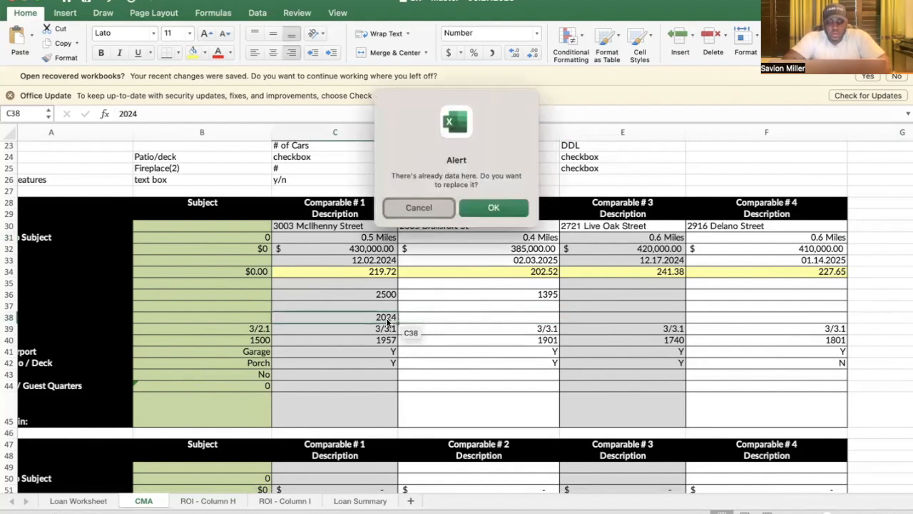
{"action": "left_click", "coordinate": [426, 215]}
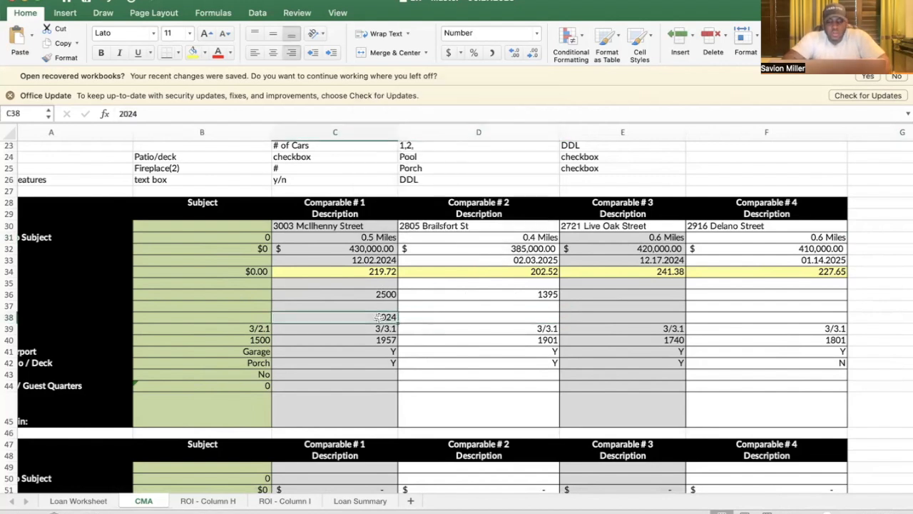
{"action": "left_click_drag", "start_coordinate": [399, 321], "coordinate": [509, 320]}
{"action": "left_click_drag", "start_coordinate": [589, 321], "coordinate": [688, 323]}
Step: Enter 2024 as comparable 4's actual age in F38
{"action": "left_click", "coordinate": [692, 319]}
{"action": "type", "text": "2024"}
{"action": "left_click", "coordinate": [353, 327]}
{"action": "scroll", "coordinate": [353, 327], "scroll_direction": "left", "scroll_amount": 3}
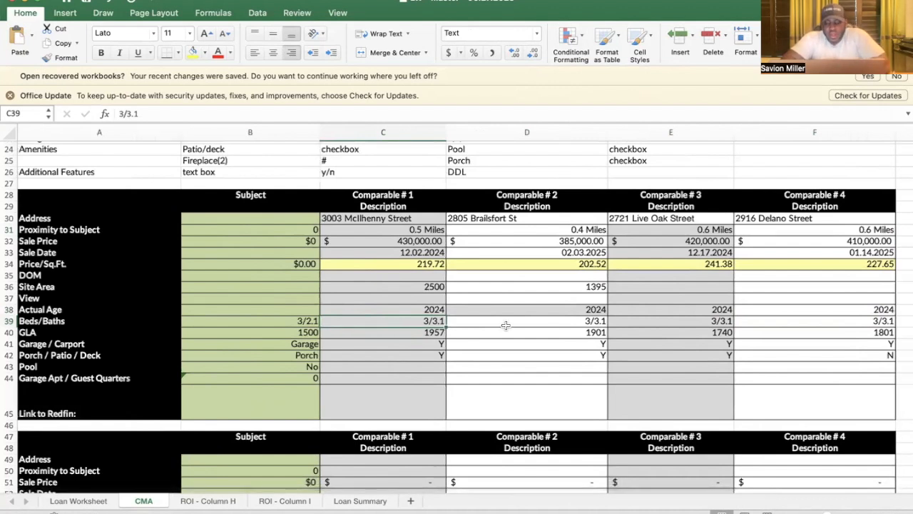
{"action": "scroll", "coordinate": [561, 322], "scroll_direction": "right", "scroll_amount": 2}
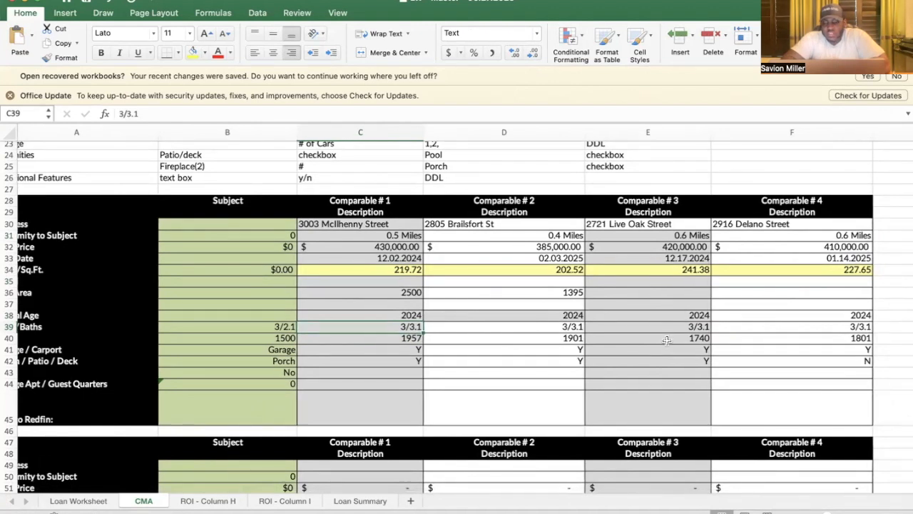
{"action": "scroll", "coordinate": [666, 340], "scroll_direction": "right", "scroll_amount": 3}
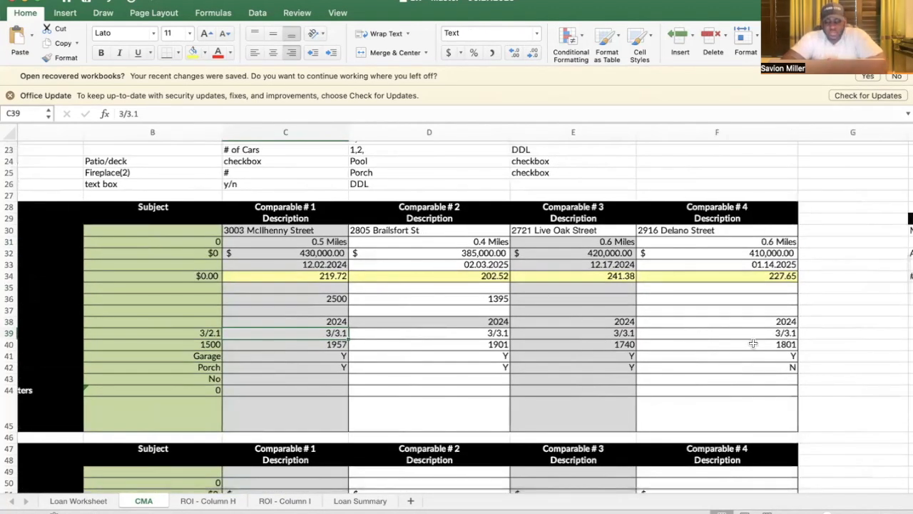
{"action": "scroll", "coordinate": [678, 362], "scroll_direction": "right", "scroll_amount": 3}
{"action": "scroll", "coordinate": [678, 363], "scroll_direction": "right", "scroll_amount": 3}
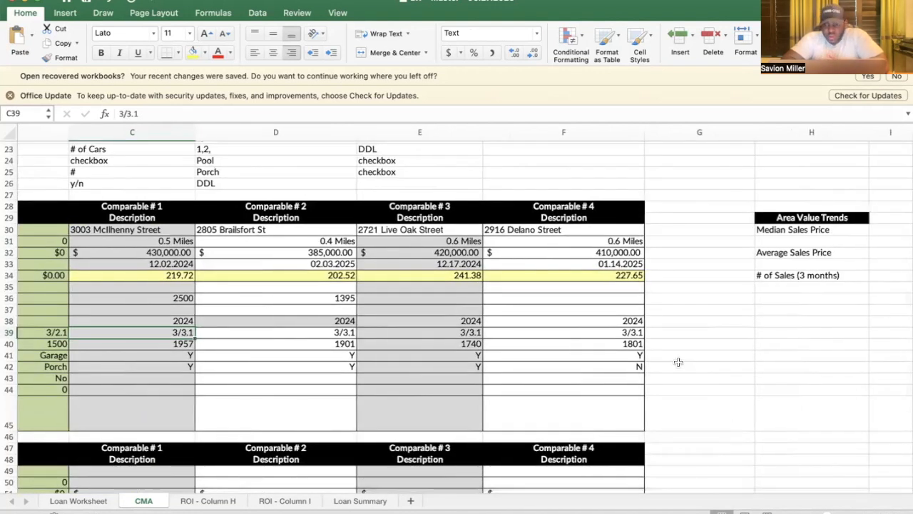
Step: Enter =MEDIAN(C32:F32) in H31 for a $415,000.00 median sales price
{"action": "left_click", "coordinate": [771, 241]}
{"action": "type", "text": "=meida"}
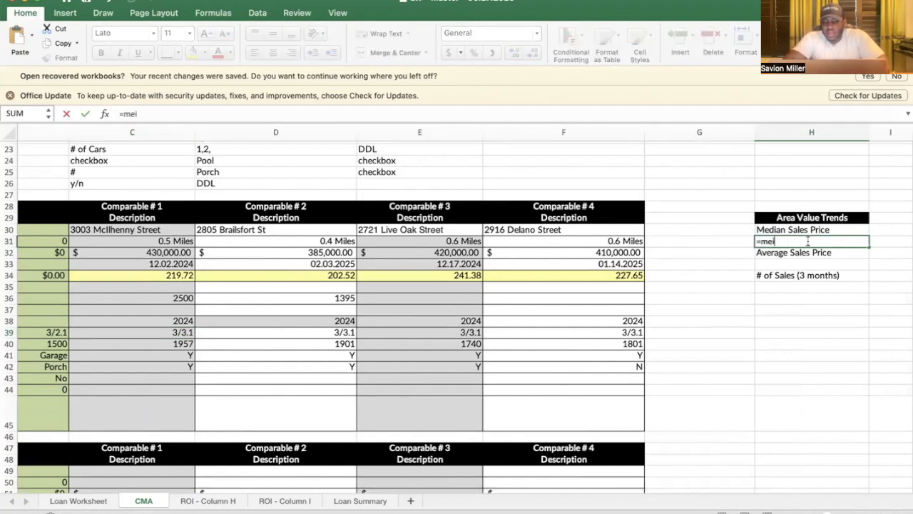
{"action": "left_click", "coordinate": [787, 267]}
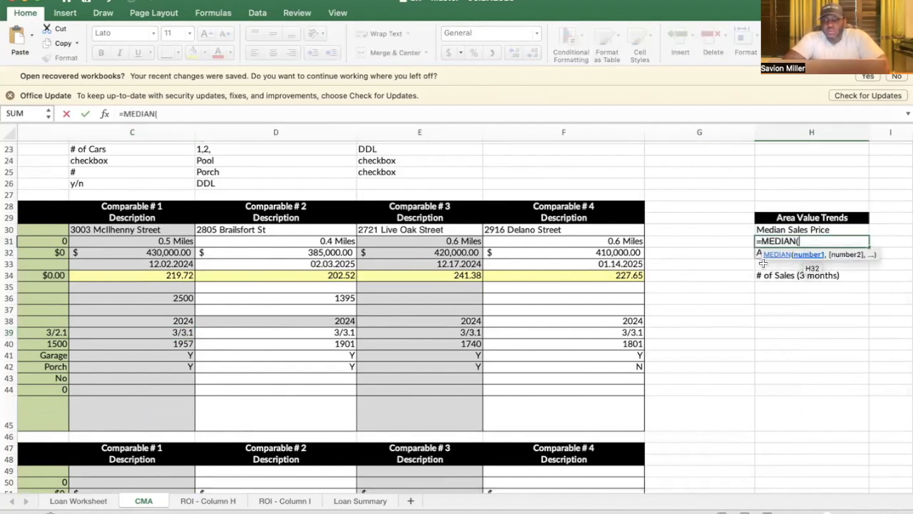
{"action": "scroll", "coordinate": [639, 259], "scroll_direction": "left", "scroll_amount": 2}
{"action": "left_click_drag", "start_coordinate": [241, 242], "coordinate": [561, 241]}
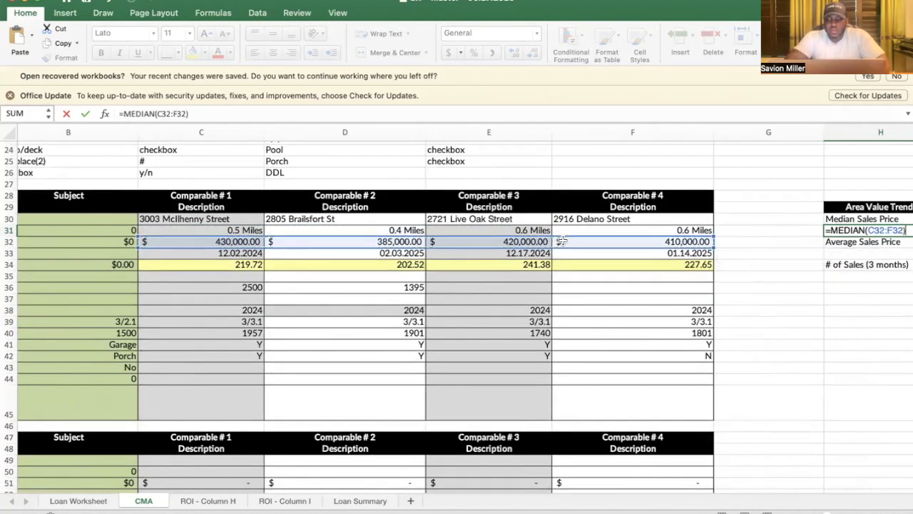
{"action": "key", "text": "Return"}
{"action": "key", "text": "Return"}
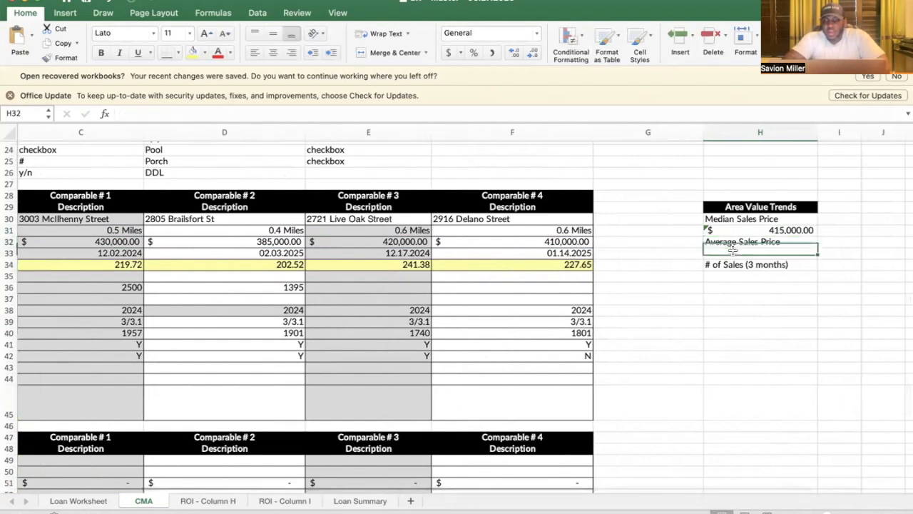
Step: Enter =AVERAGE(C32:F32) in H33 for a $411,250.00 average sales price
{"action": "type", "text": "=av"}
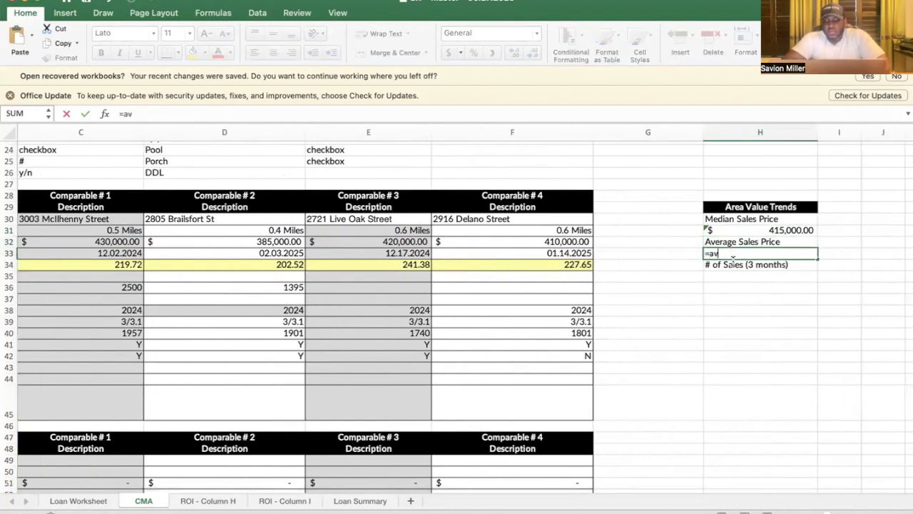
{"action": "double_click", "coordinate": [735, 280]}
{"action": "key", "text": "BackSpace"}
{"action": "key", "text": "BackSpace"}
{"action": "key", "text": "BackSpace"}
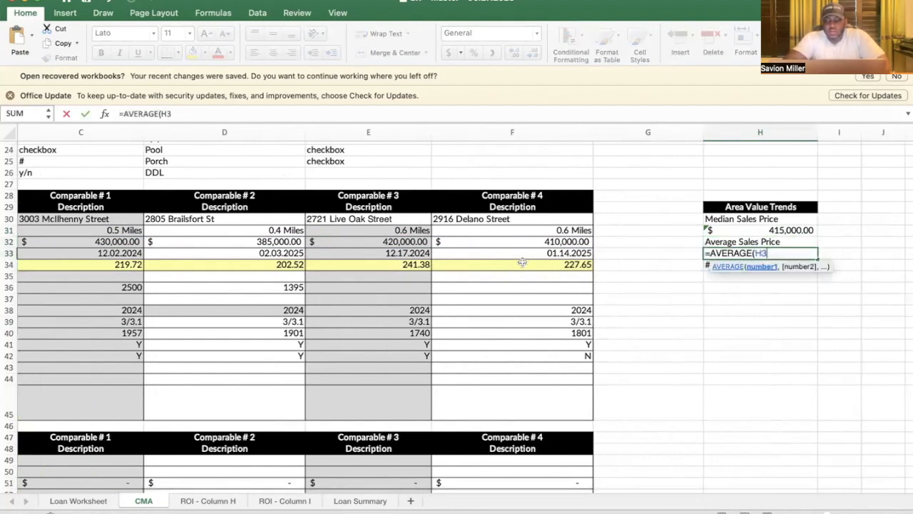
{"action": "left_click_drag", "start_coordinate": [278, 242], "coordinate": [453, 243]}
{"action": "type", "text": ")"}
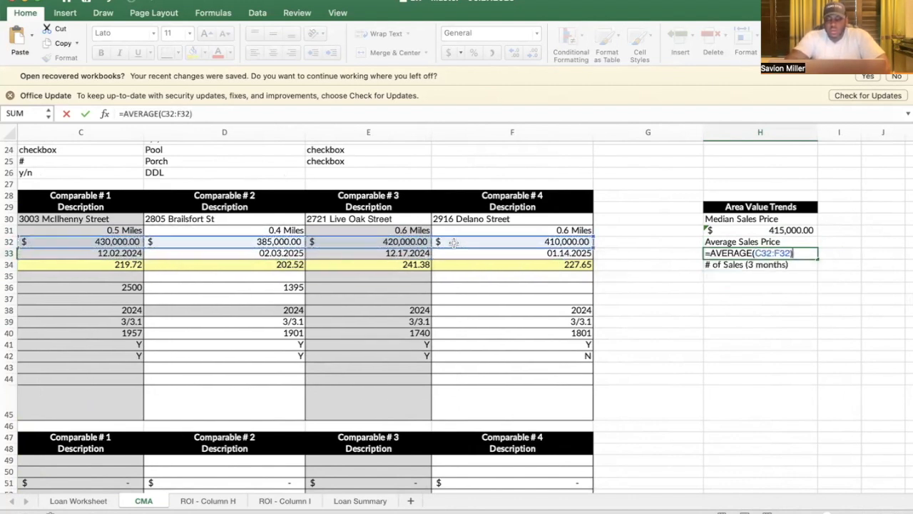
{"action": "key", "text": "Return"}
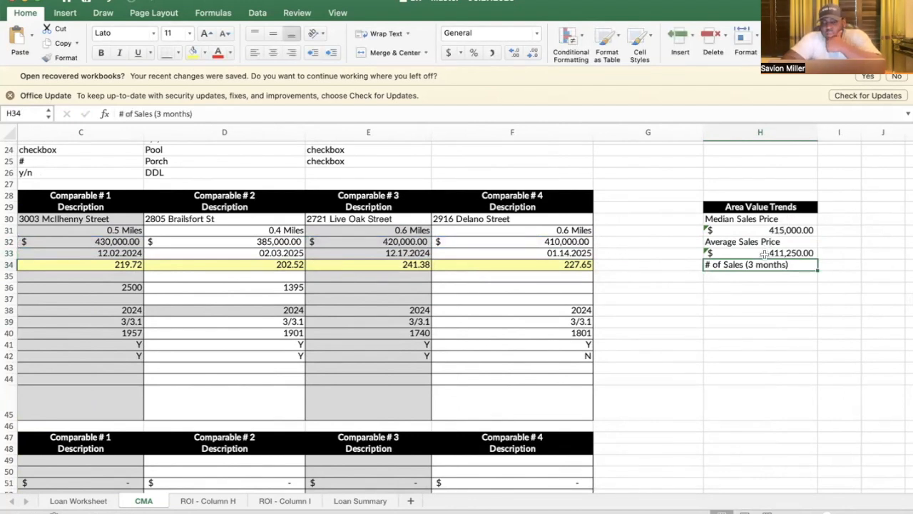
Step: Enter 10 as the number of sales in 3 months in H35
{"action": "left_click", "coordinate": [751, 277]}
{"action": "type", "text": "10"}
{"action": "left_click", "coordinate": [628, 251]}
{"action": "scroll", "coordinate": [622, 251], "scroll_direction": "left", "scroll_amount": 2}
{"action": "scroll", "coordinate": [622, 251], "scroll_direction": "down", "scroll_amount": 1}
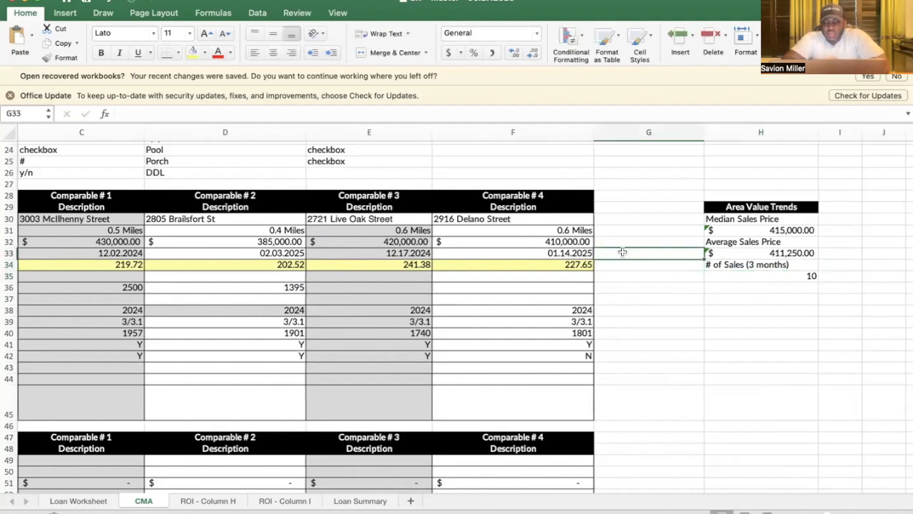
{"action": "scroll", "coordinate": [622, 252], "scroll_direction": "right", "scroll_amount": 1}
{"action": "scroll", "coordinate": [622, 251], "scroll_direction": "up", "scroll_amount": 1}
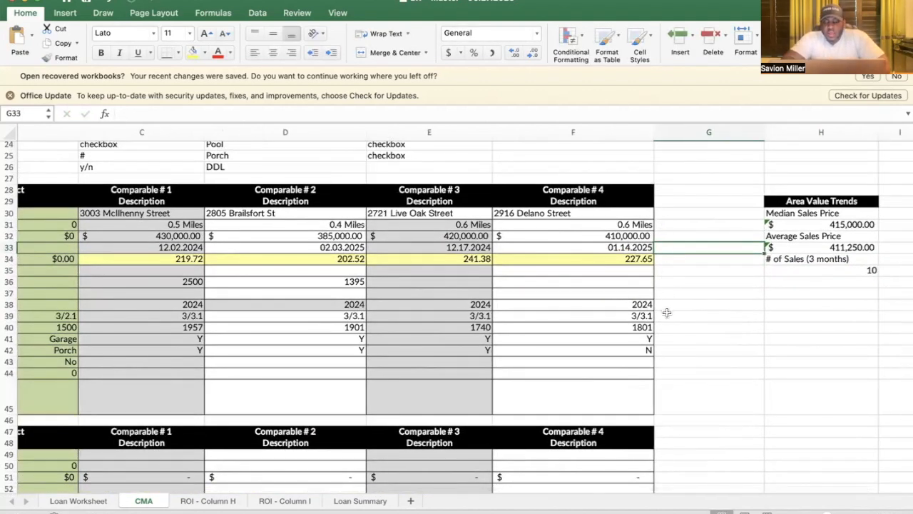
Step: Label G33 'AVG PPSQFT ( SOLD )'
{"action": "left_click", "coordinate": [671, 262]}
{"action": "left_click", "coordinate": [676, 247]}
{"action": "type", "text": "AV"}
{"action": "type", "text": "G P"}
{"action": "type", "text": "PSQA"}
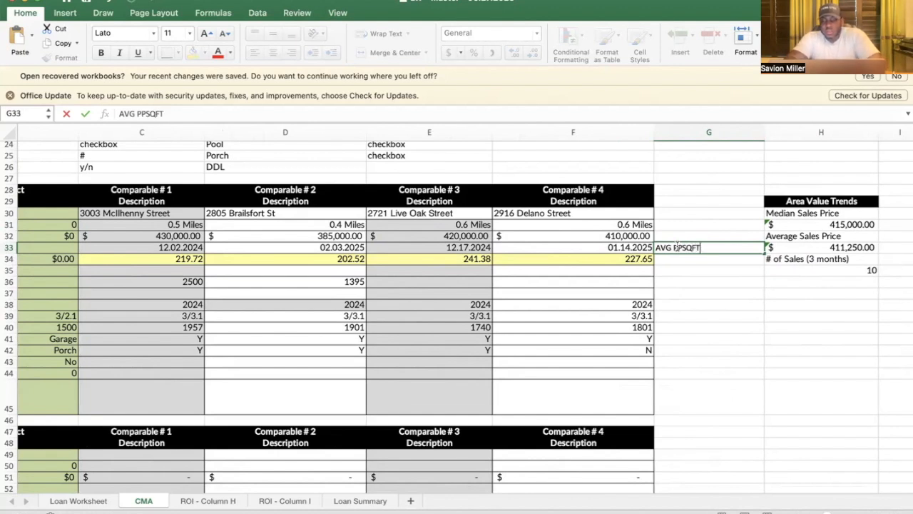
{"action": "type", "text": "T"}
{"action": "key", "text": "Return"}
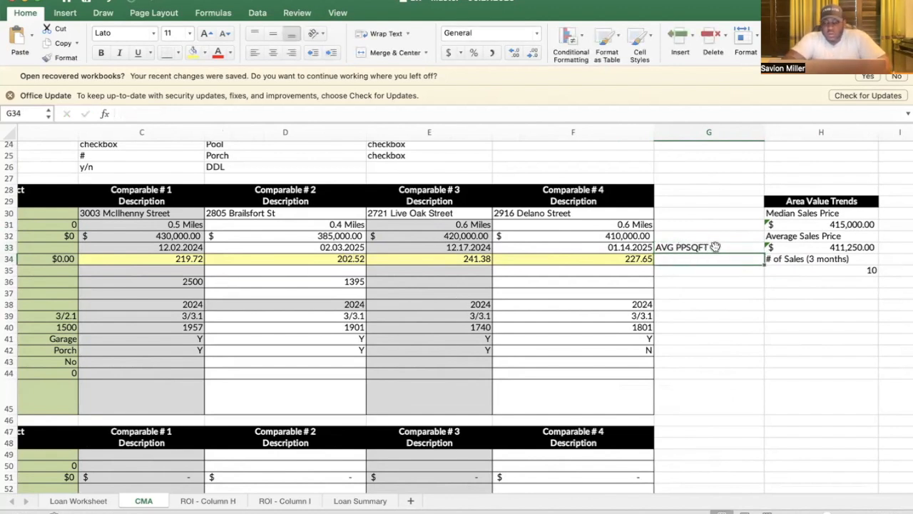
{"action": "left_click", "coordinate": [672, 247]}
{"action": "left_click", "coordinate": [321, 108]}
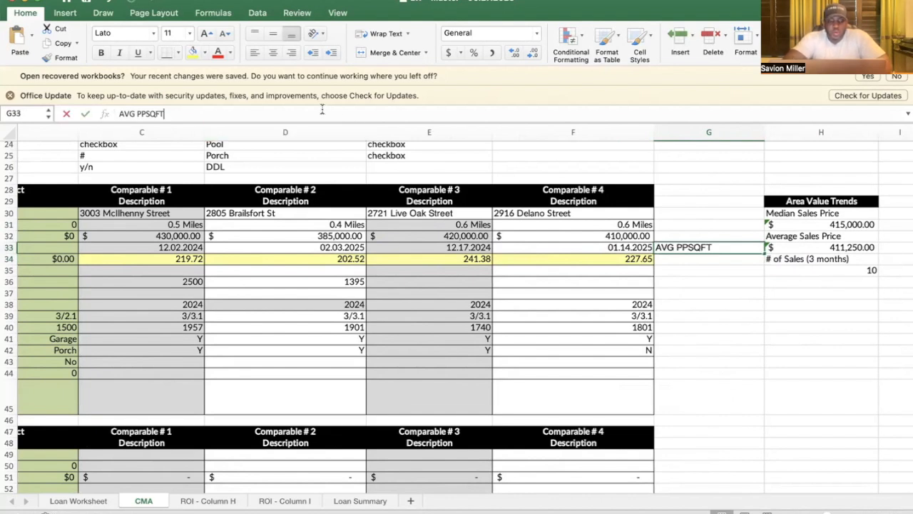
{"action": "type", "text": "( SOLD"}
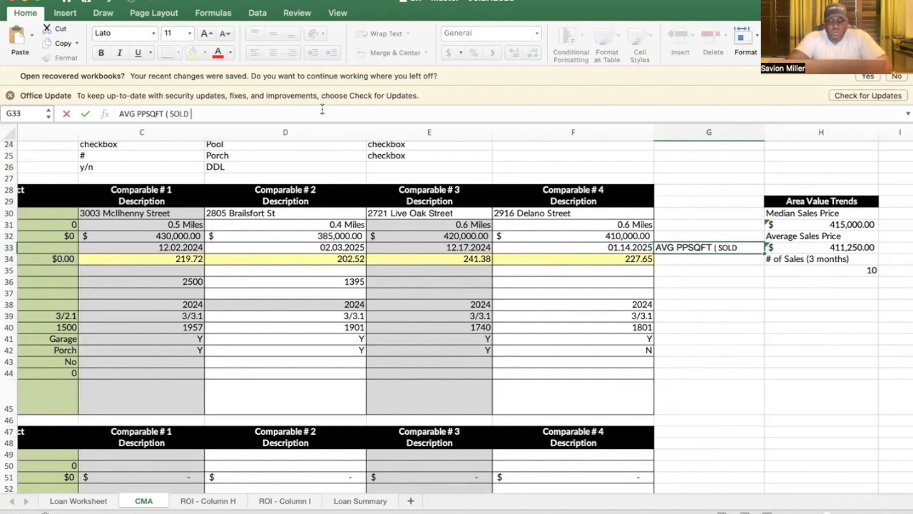
{"action": "left_click", "coordinate": [679, 261]}
Step: Enter =AVERAGE(C34:F34) in G34, giving an average of 222.82 per square foot
{"action": "type", "text": "=ave"}
{"action": "key", "text": "Tab"}
{"action": "type", "text": "G3"}
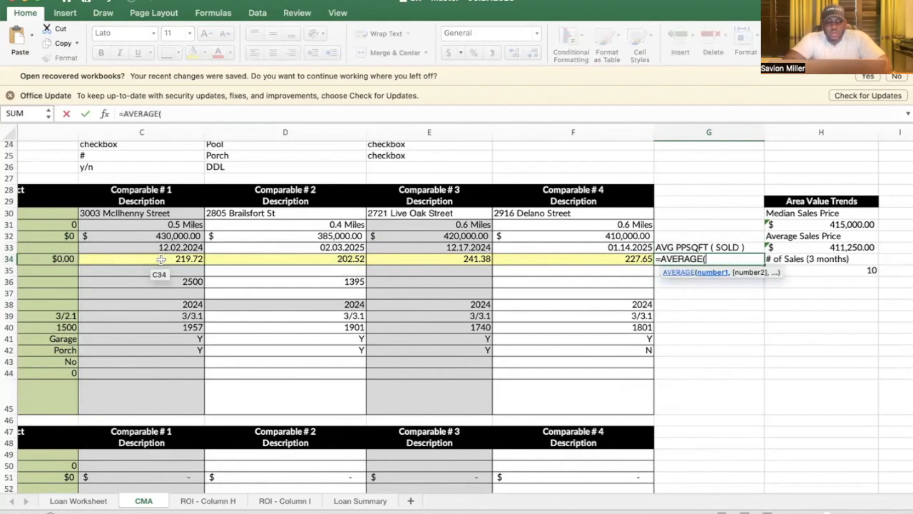
{"action": "left_click", "coordinate": [202, 256]}
{"action": "left_click_drag", "start_coordinate": [202, 257], "coordinate": [499, 256]}
{"action": "type", "text": ")"}
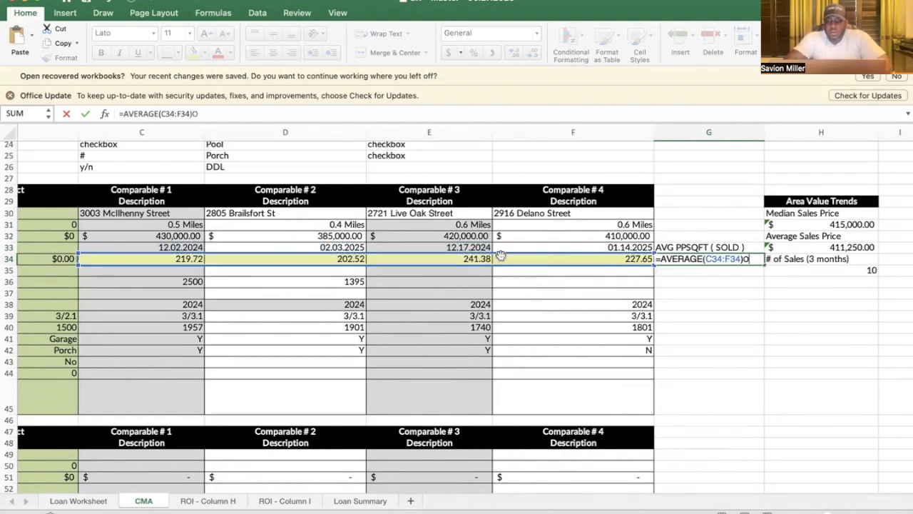
{"action": "key", "text": "Return"}
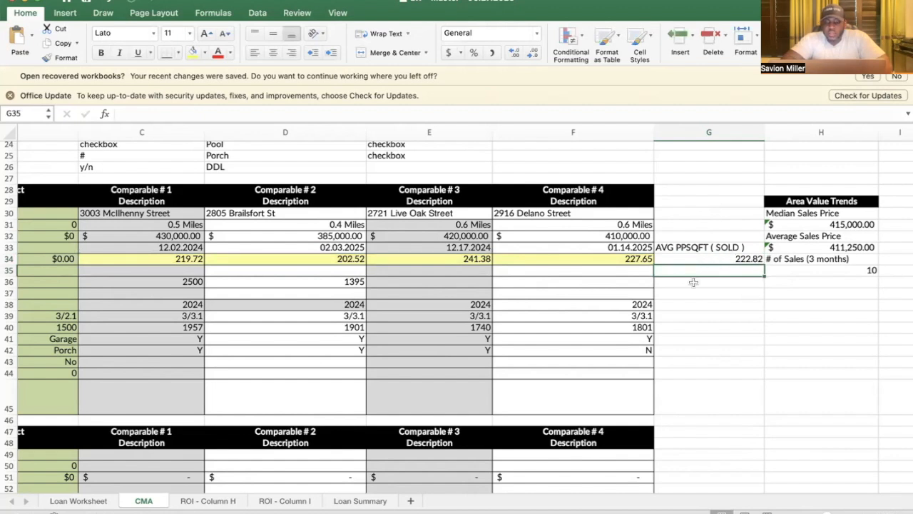
Step: Type the label 'AVG SQFT ( SOLD )' in G39
{"action": "left_click", "coordinate": [671, 317]}
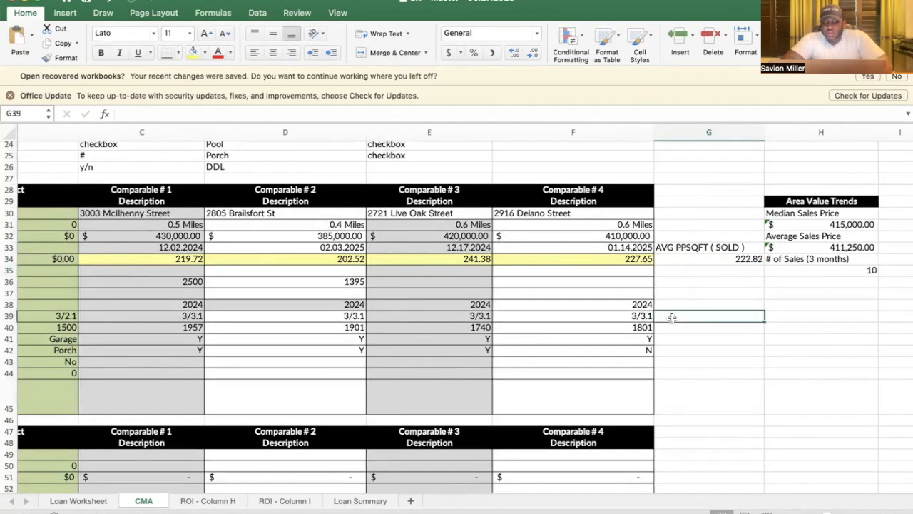
{"action": "type", "text": "AVG DS"}
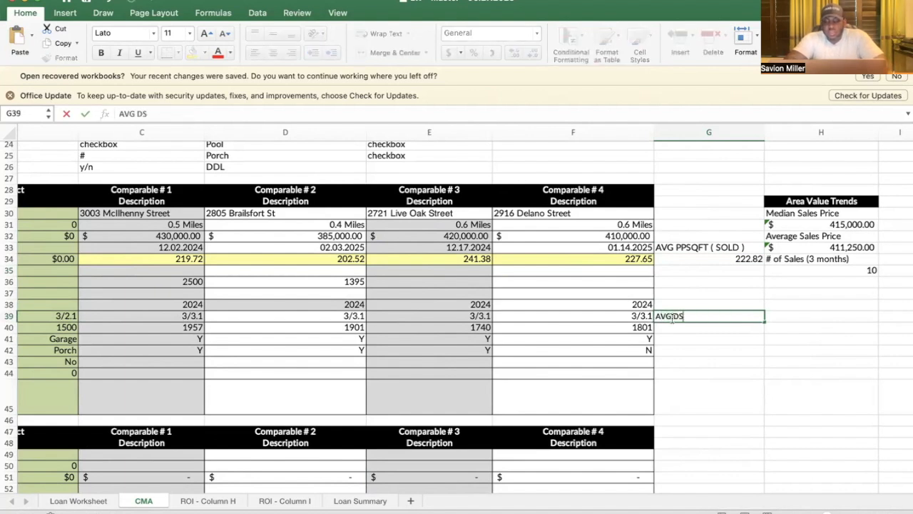
{"action": "key", "text": "BackSpace"}
{"action": "type", "text": "WD"}
{"action": "key", "text": "BackSpace"}
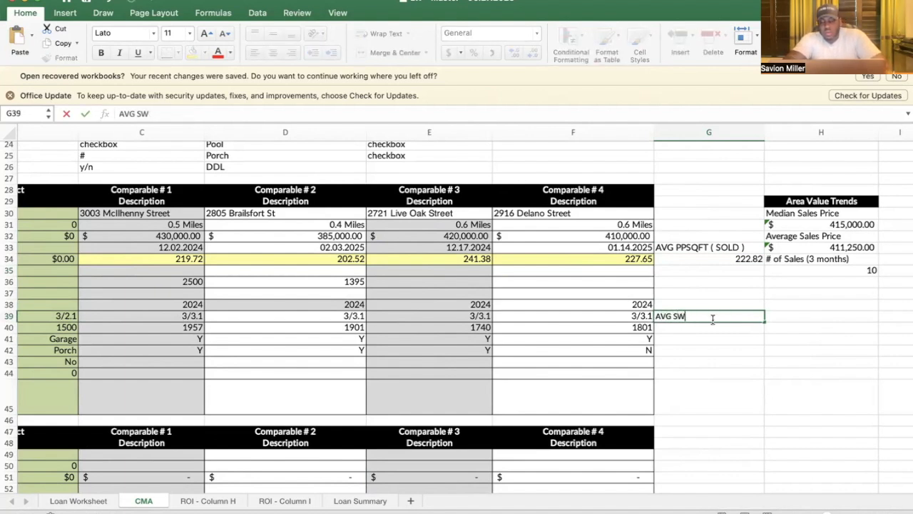
{"action": "type", "text": "QFT"}
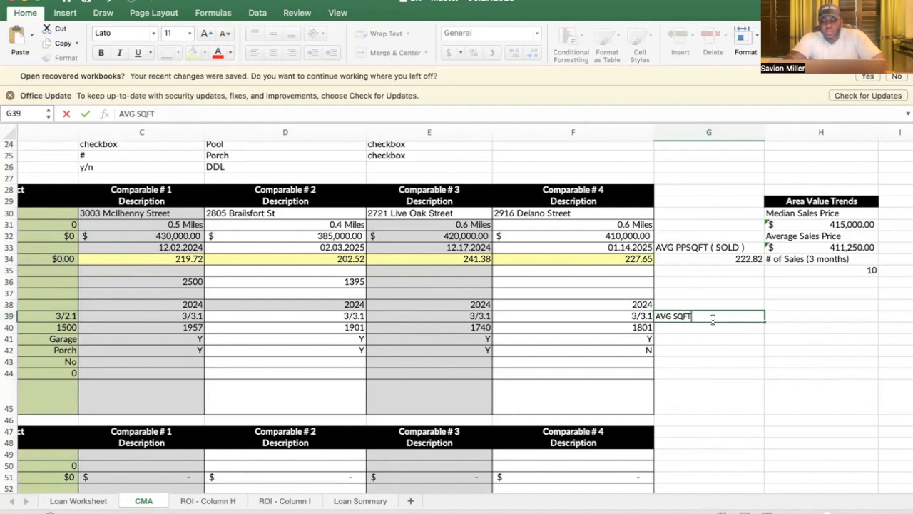
{"action": "type", "text": " ( SOLD"}
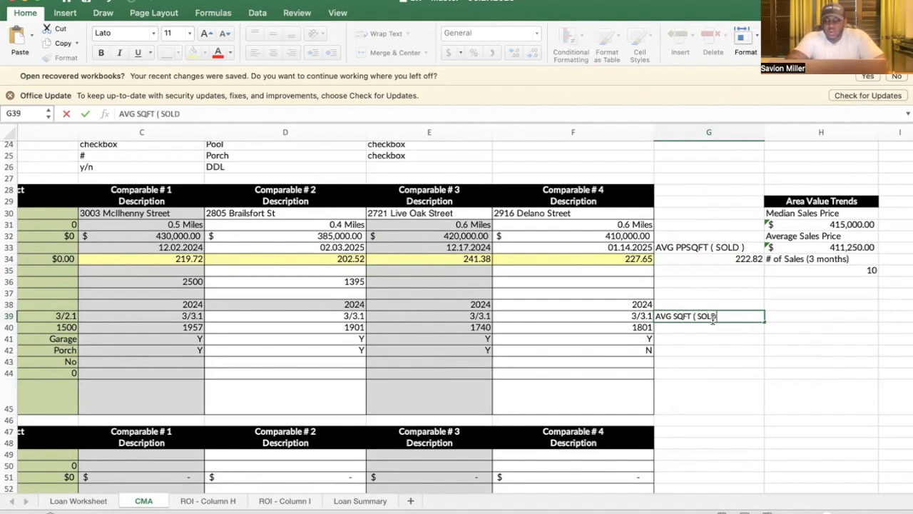
{"action": "type", "text": " )"}
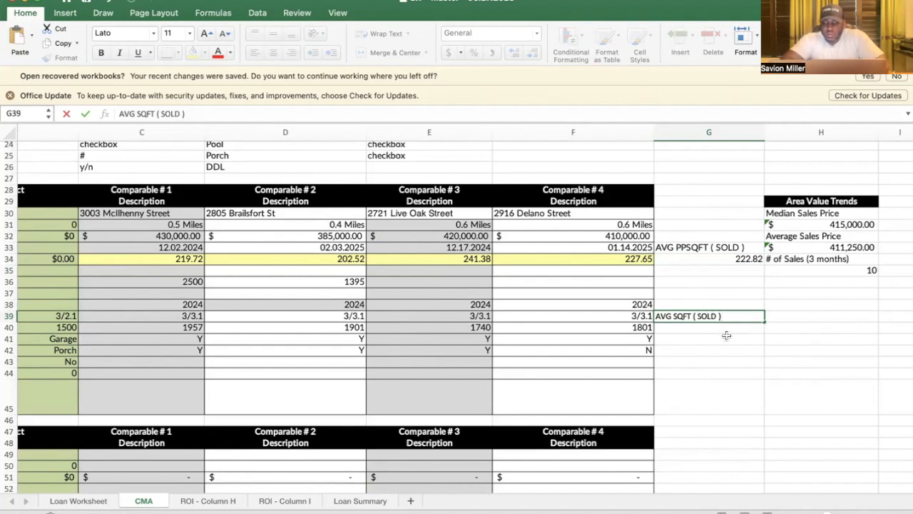
{"action": "key", "text": "Return"}
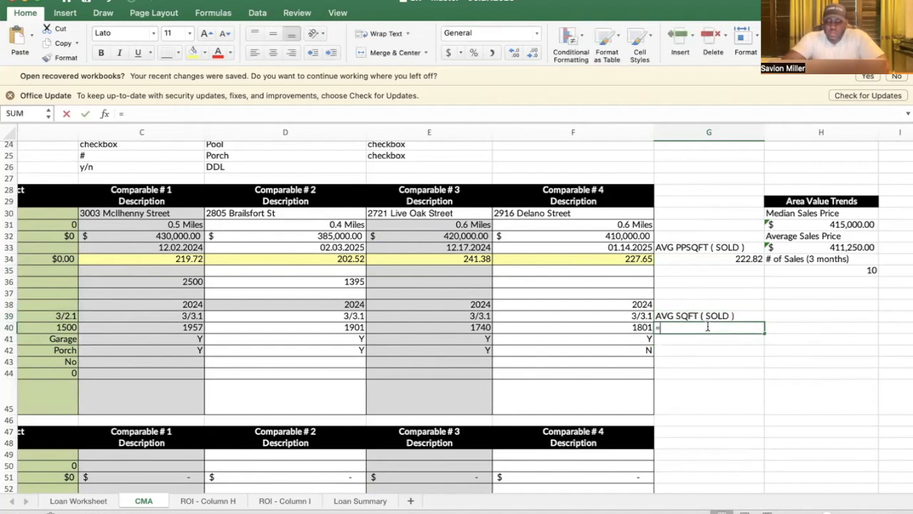
Step: Enter =AVERAGE(C40:F40) in G41 for an average of 1850 square feet
{"action": "left_click", "coordinate": [682, 338]}
{"action": "type", "text": "=ave"}
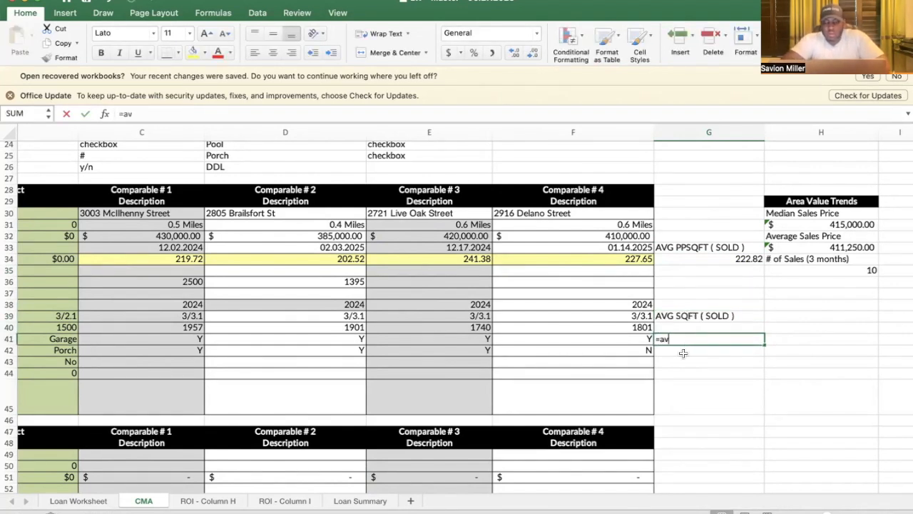
{"action": "key", "text": "Tab"}
{"action": "left_click_drag", "start_coordinate": [187, 329], "coordinate": [533, 327]}
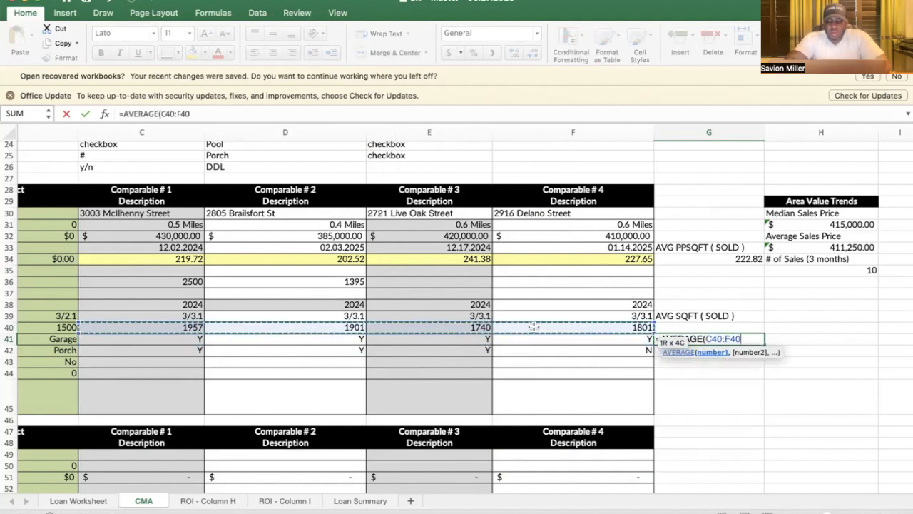
{"action": "key", "text": "Return"}
{"action": "left_click", "coordinate": [717, 331]}
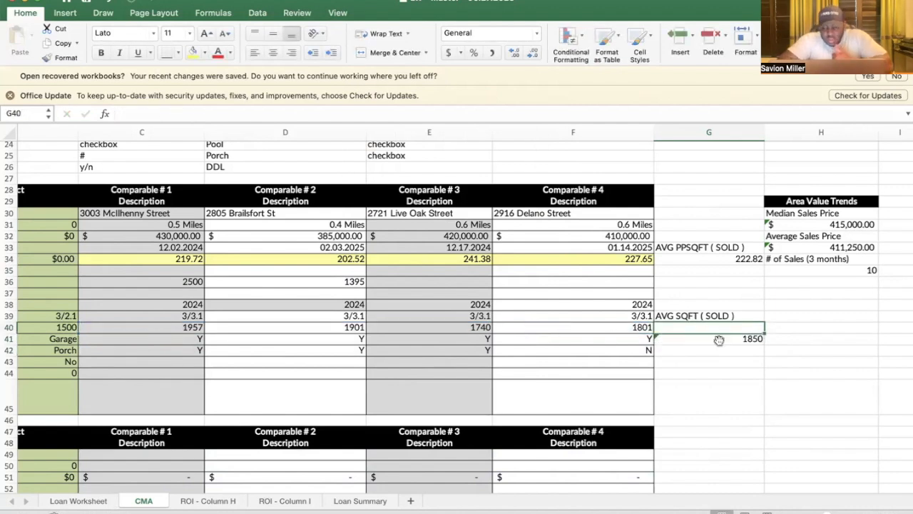
{"action": "left_click", "coordinate": [714, 347]}
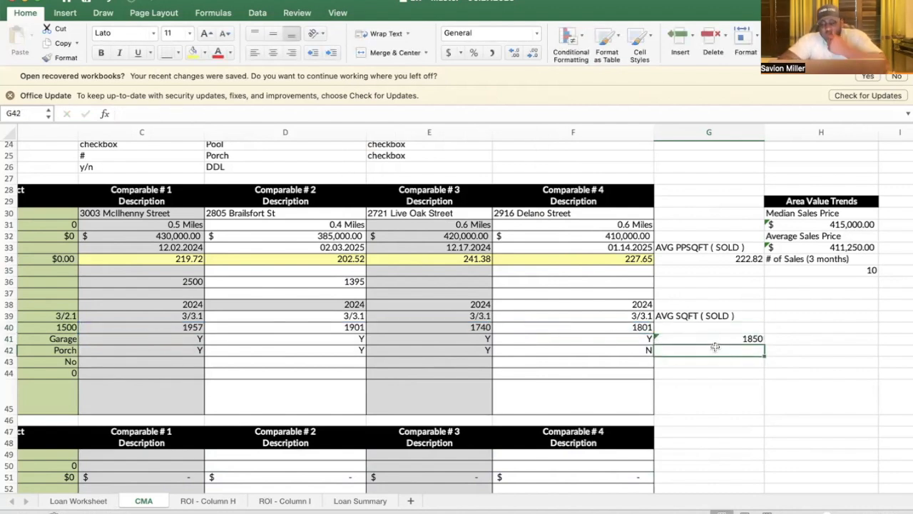
{"action": "left_click", "coordinate": [715, 335]}
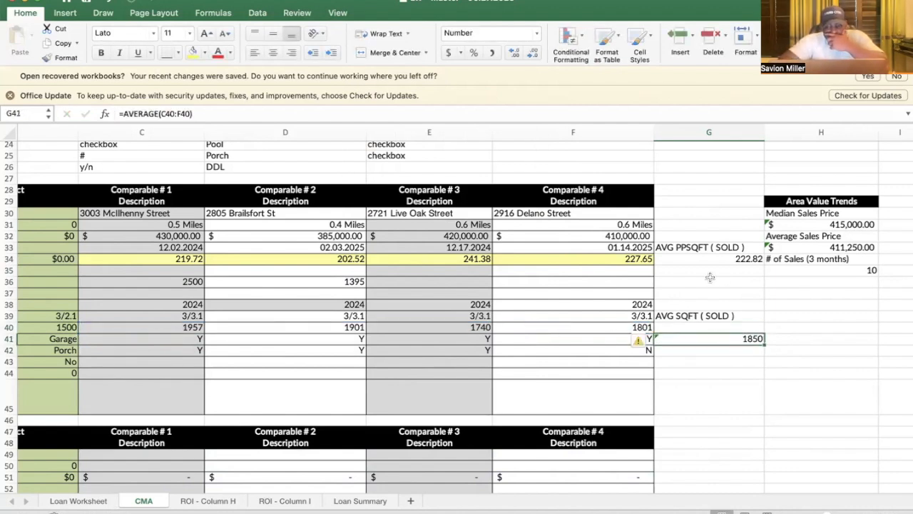
{"action": "left_click", "coordinate": [690, 354]}
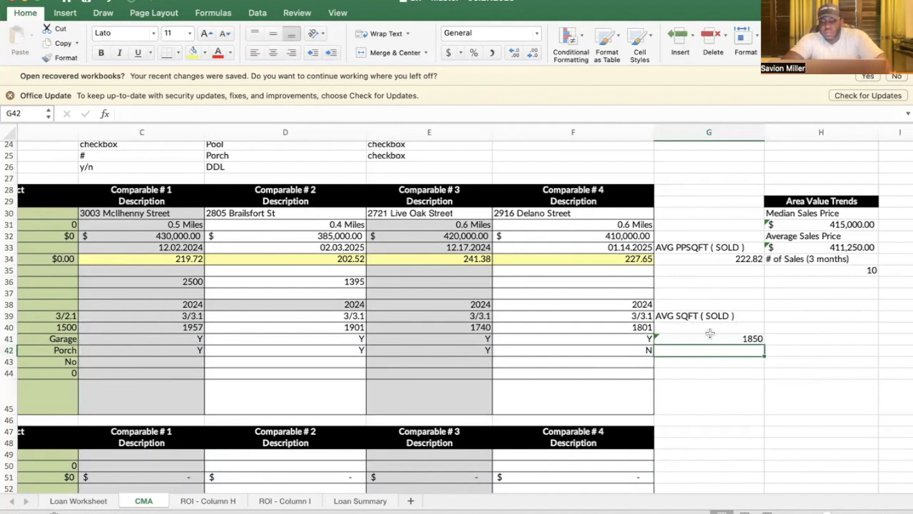
Step: Enter =G41*G34 in G42 for a $412,161.14 estimate in Accounting format
{"action": "type", "text": "="}
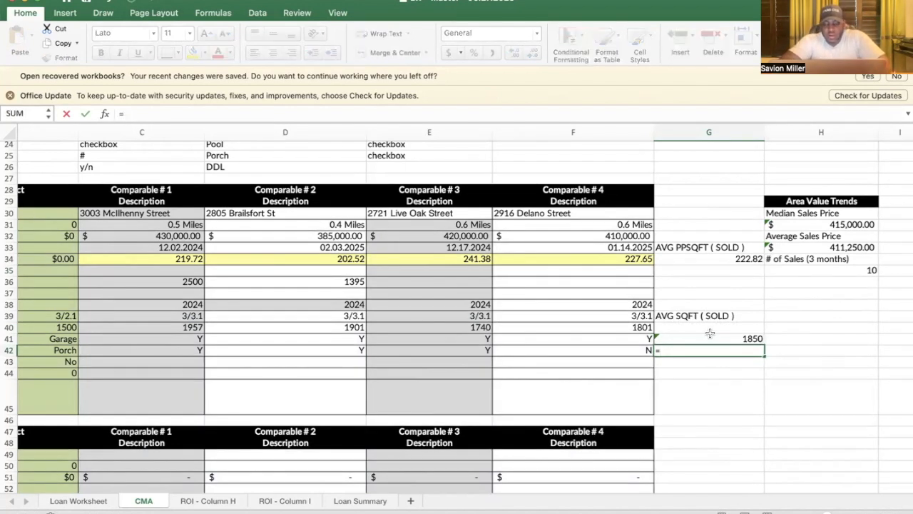
{"action": "left_click", "coordinate": [710, 334]}
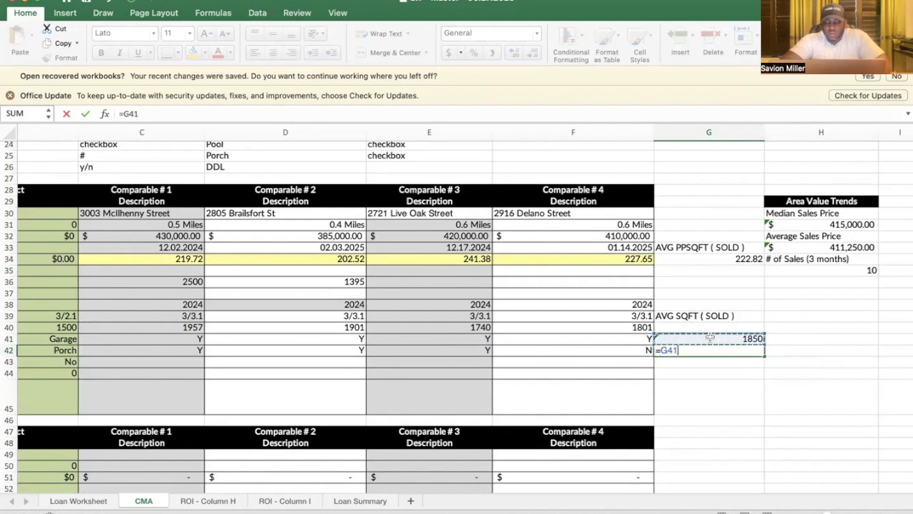
{"action": "type", "text": "*"}
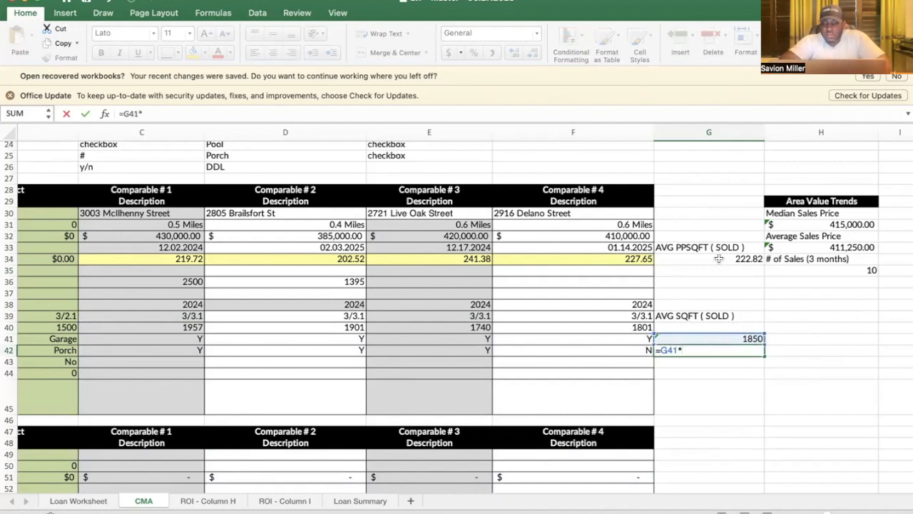
{"action": "left_click", "coordinate": [719, 260]}
{"action": "key", "text": "Return"}
{"action": "left_click", "coordinate": [696, 348]}
{"action": "left_click", "coordinate": [450, 53]}
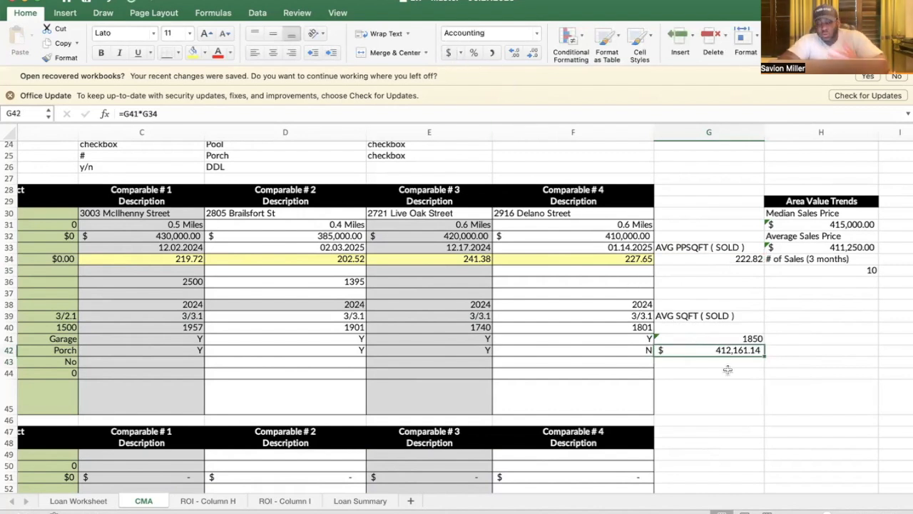
{"action": "left_click", "coordinate": [783, 348]}
{"action": "type", "text": "AVG"}
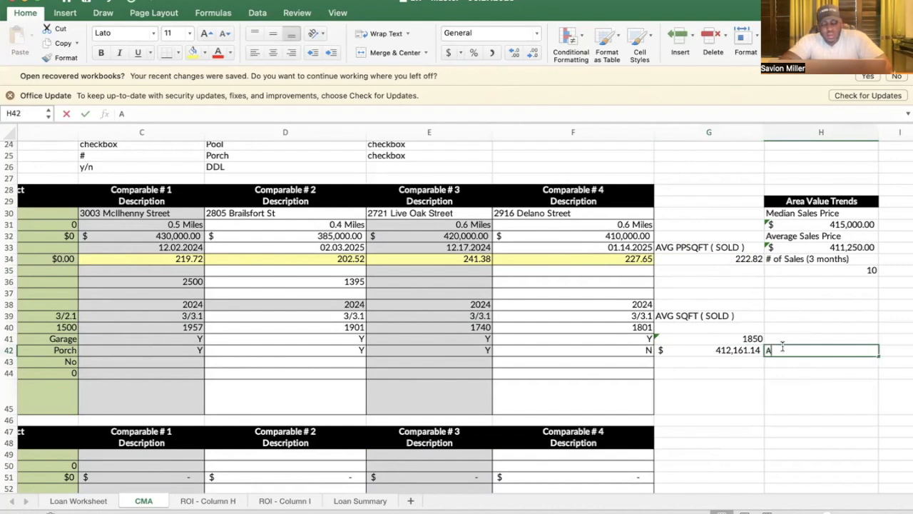
{"action": "key", "text": "BackSpace"}
{"action": "key", "text": "BackSpace"}
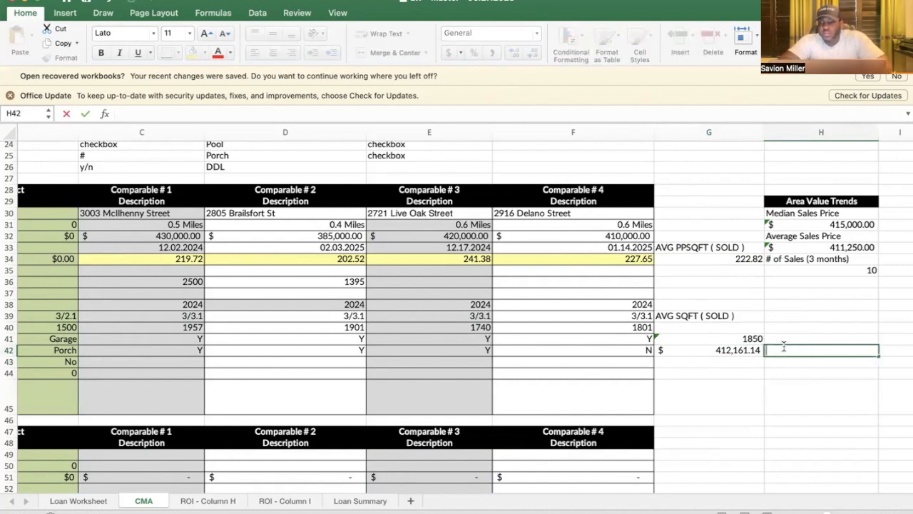
Step: Enter =G42*2 in G43, doubling the estimate to $824,322.28
{"action": "left_click", "coordinate": [736, 361]}
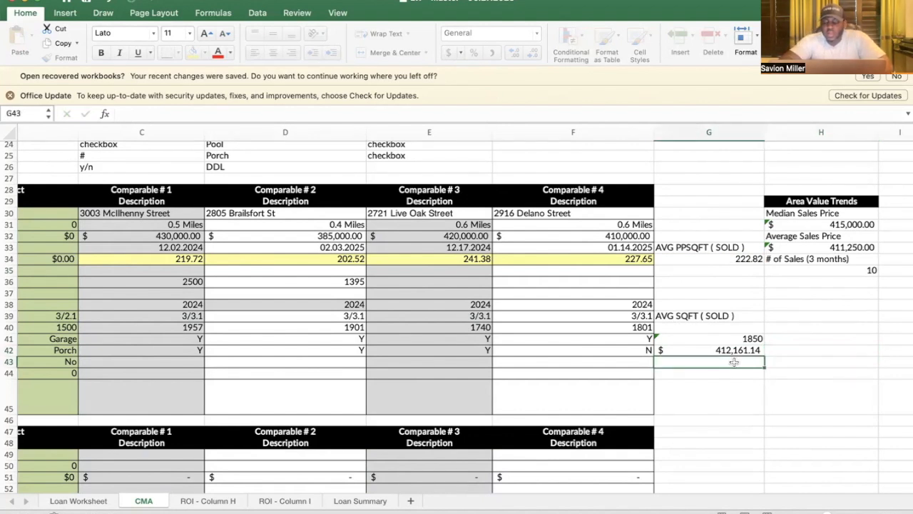
{"action": "type", "text": "="}
{"action": "left_click", "coordinate": [712, 350]}
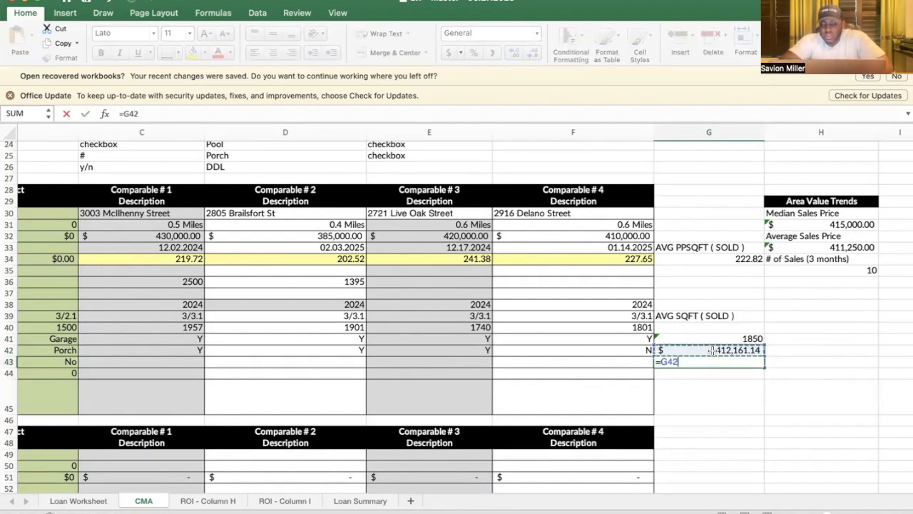
{"action": "type", "text": "*2"}
{"action": "key", "text": "Return"}
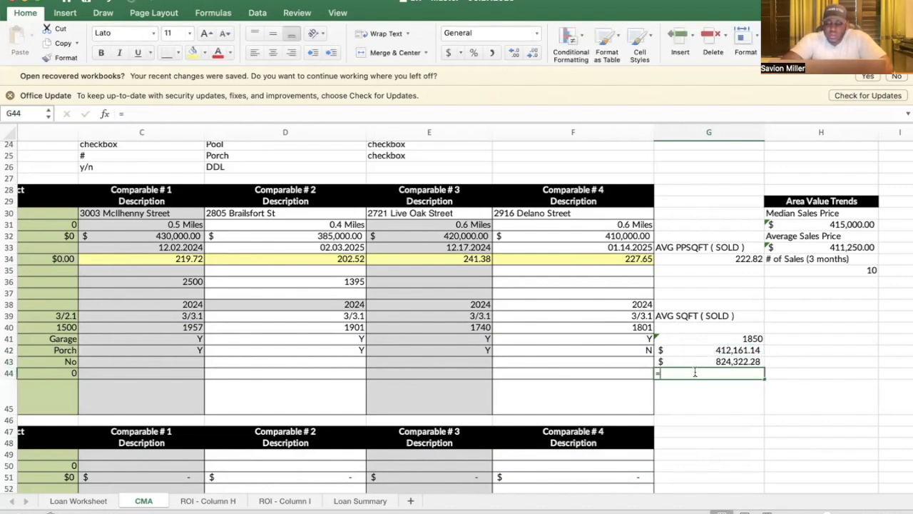
Step: Enter =G43*.15 in G44 for 15% of the doubled value, $123,648.34
{"action": "type", "text": "="}
{"action": "left_click", "coordinate": [689, 362]}
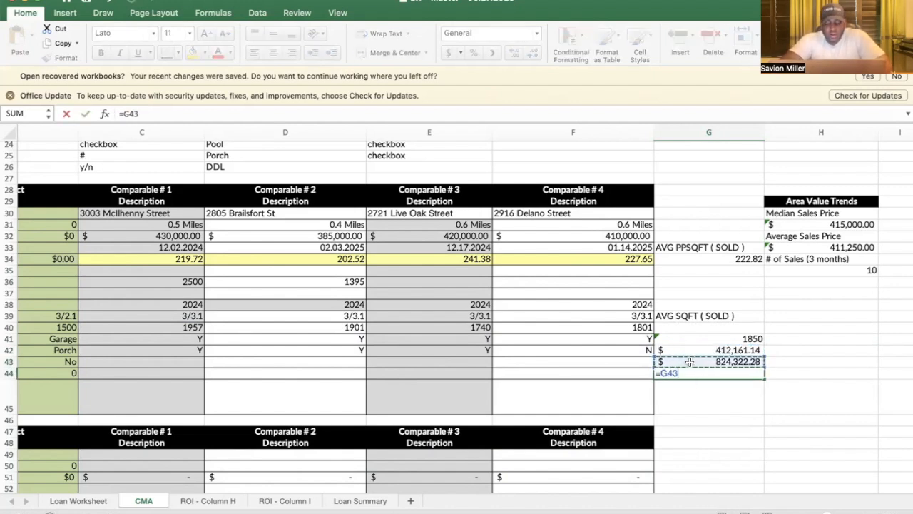
{"action": "type", "text": "*."}
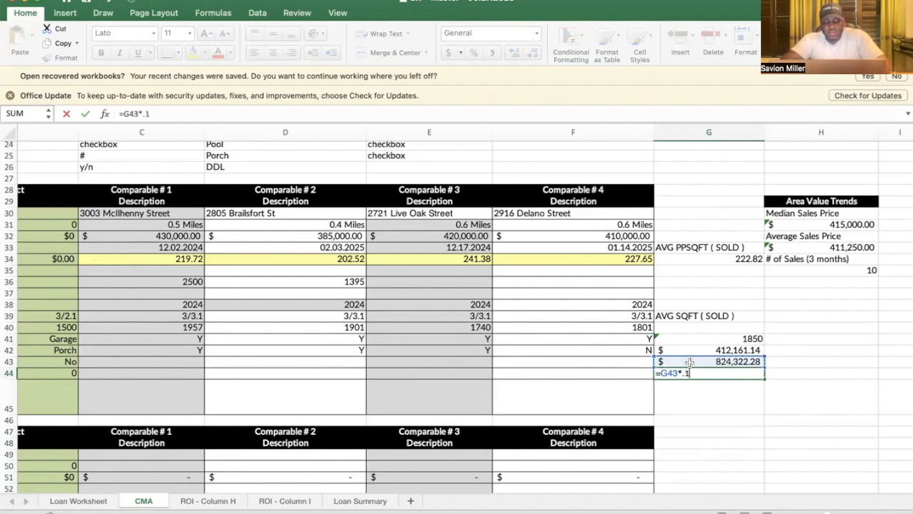
{"action": "type", "text": "15"}
{"action": "key", "text": "Return"}
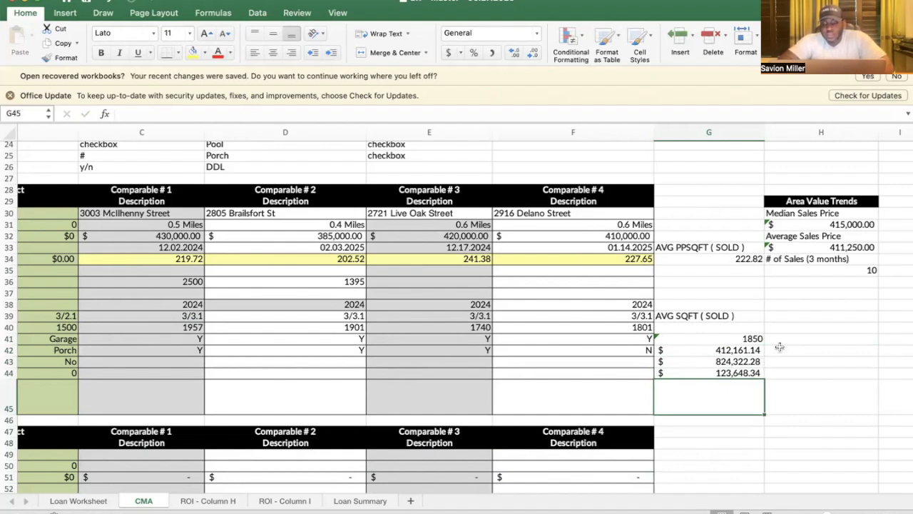
{"action": "left_click", "coordinate": [799, 335]}
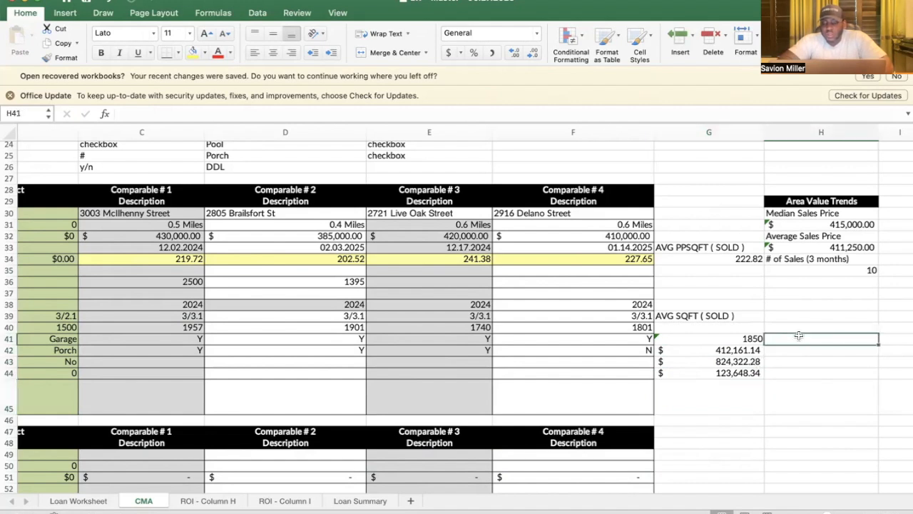
Step: Enter 1850 in H41 and =H41*D34 in H42, giving $374,671.23
{"action": "scroll", "coordinate": [774, 381], "scroll_direction": "down", "scroll_amount": 2}
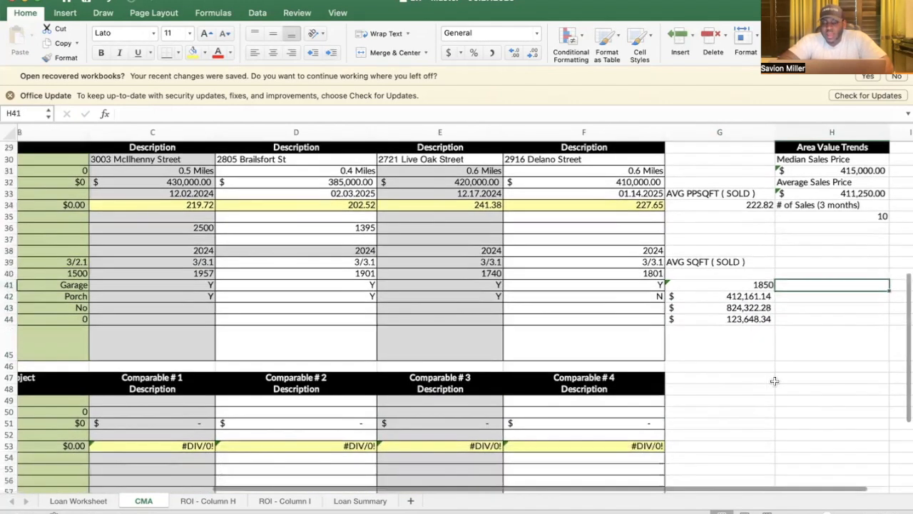
{"action": "scroll", "coordinate": [775, 381], "scroll_direction": "up", "scroll_amount": 3}
{"action": "scroll", "coordinate": [775, 381], "scroll_direction": "right", "scroll_amount": 3}
{"action": "type", "text": "1850"}
{"action": "key", "text": "Return"}
{"action": "type", "text": "="}
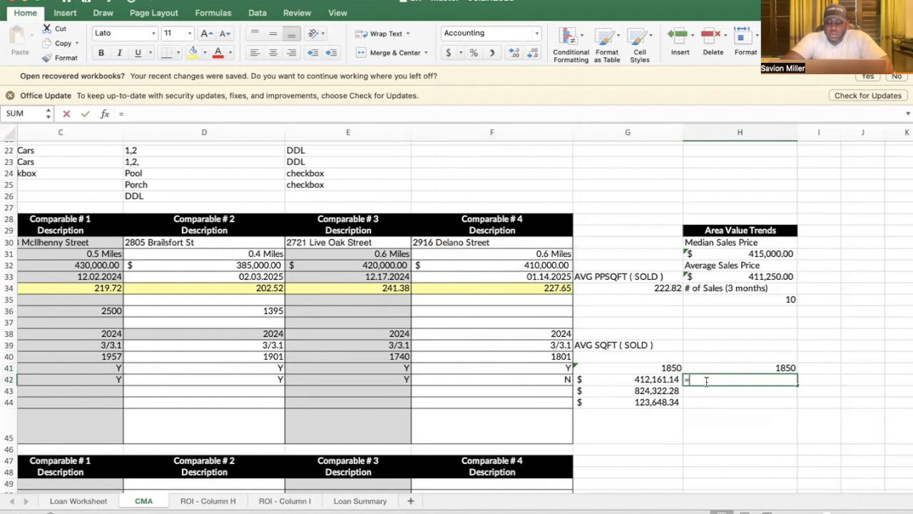
{"action": "left_click", "coordinate": [714, 370]}
{"action": "type", "text": "*"}
{"action": "left_click", "coordinate": [244, 289]}
{"action": "key", "text": "Return"}
Step: Enter =H42*2 in H43 and =H43*.15 in H44 ($749,342.45 and $112,401.37)
{"action": "type", "text": "="}
{"action": "left_click", "coordinate": [710, 378]}
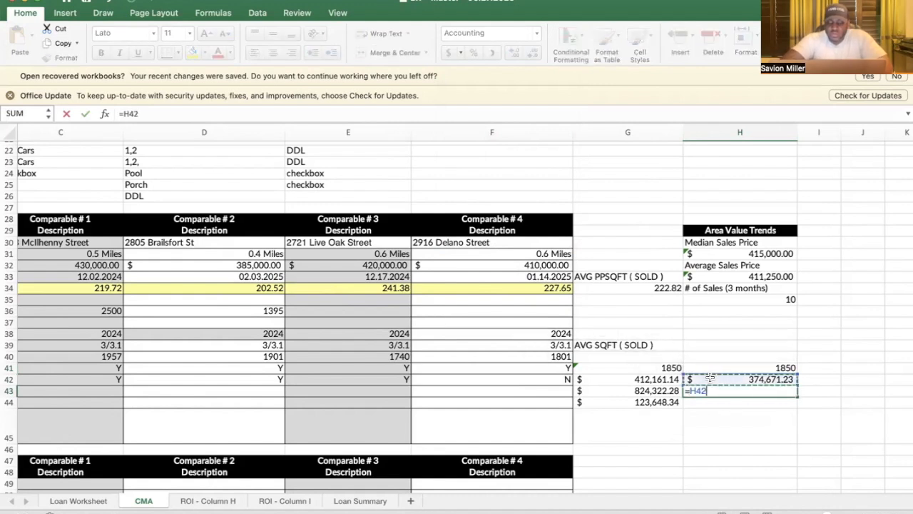
{"action": "type", "text": "*"}
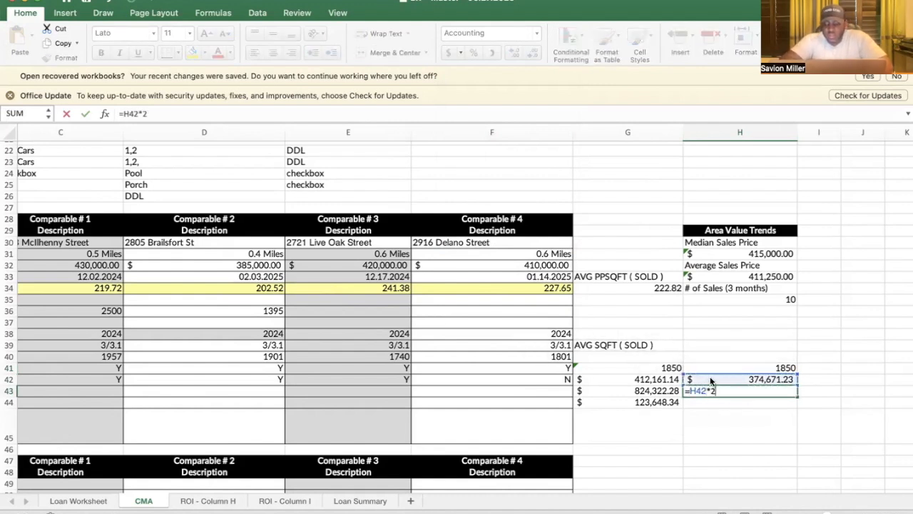
{"action": "key", "text": "Return"}
{"action": "type", "text": "="}
{"action": "left_click", "coordinate": [713, 389]}
{"action": "type", "text": "*"}
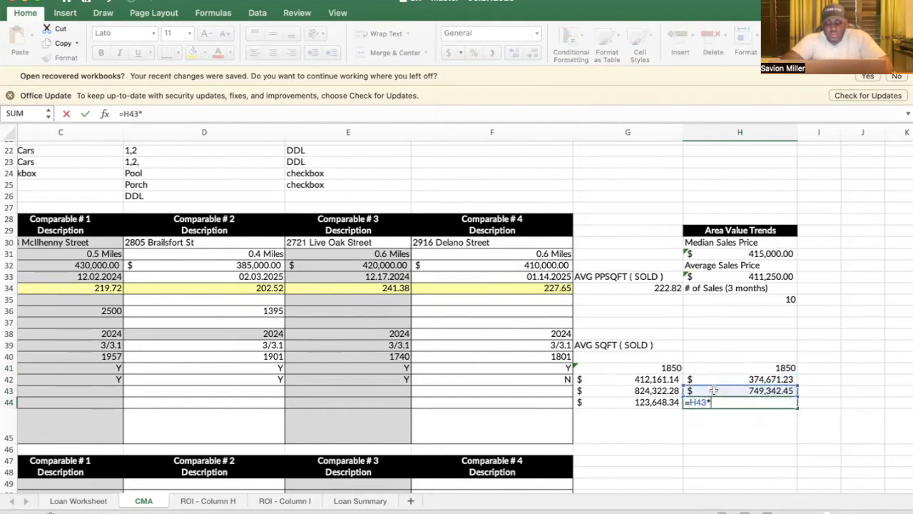
{"action": "type", "text": ".15"}
{"action": "key", "text": "Return"}
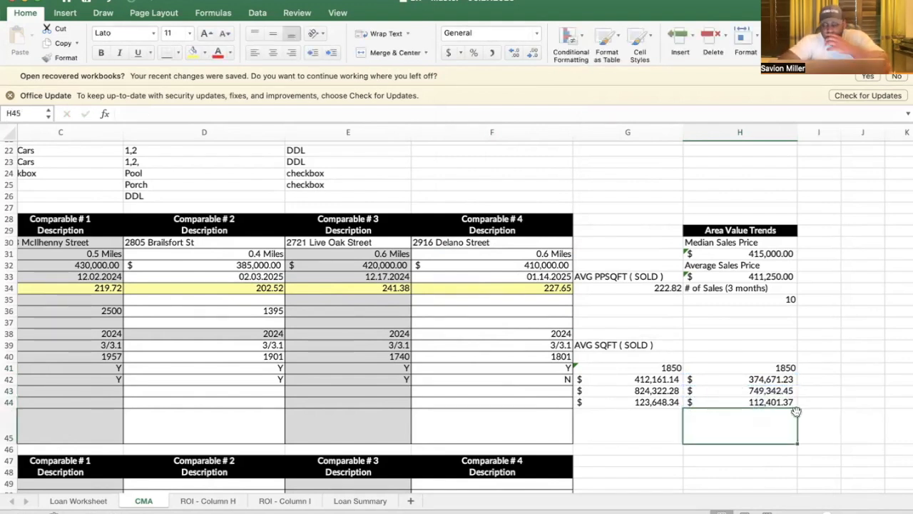
{"action": "scroll", "coordinate": [831, 369], "scroll_direction": "right", "scroll_amount": 2}
Step: Enter 1850 square feet in I41 for the third scenario
{"action": "left_click", "coordinate": [753, 376]}
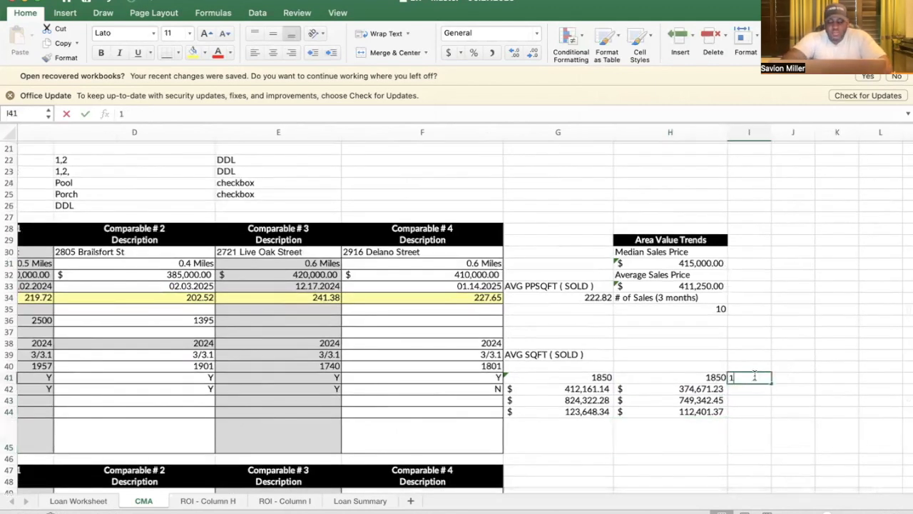
{"action": "type", "text": "1850"}
{"action": "key", "text": "Return"}
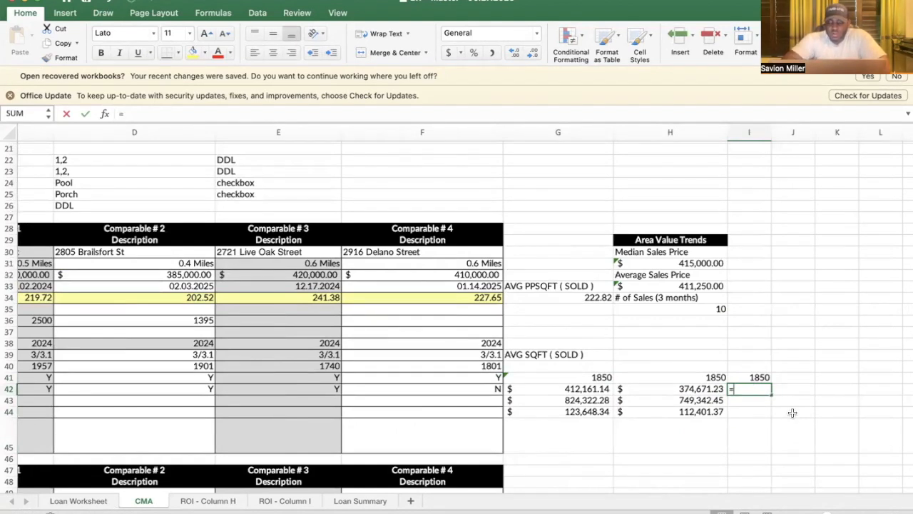
Step: Value it in I42 as =I41*E34 at 241.38 per sq ft, formatted as currency
{"action": "type", "text": "="}
{"action": "left_click", "coordinate": [753, 378]}
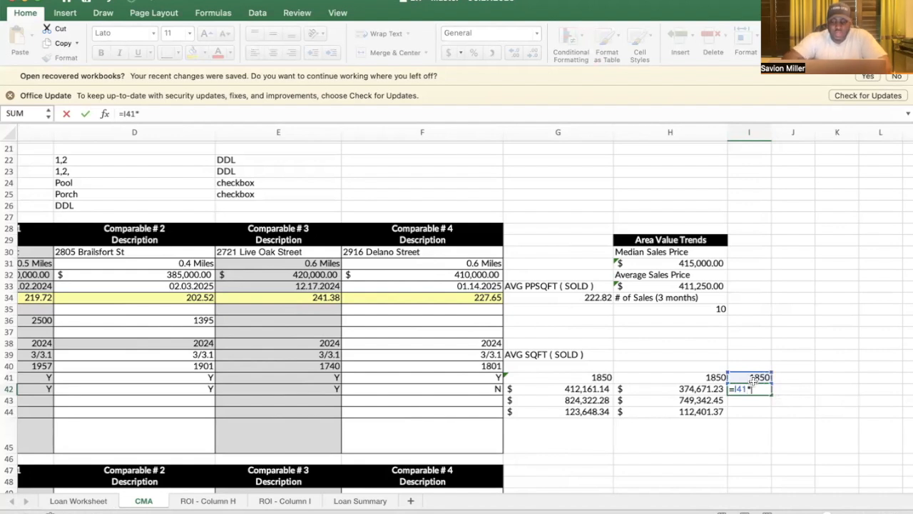
{"action": "scroll", "coordinate": [314, 306], "scroll_direction": "left", "scroll_amount": 2}
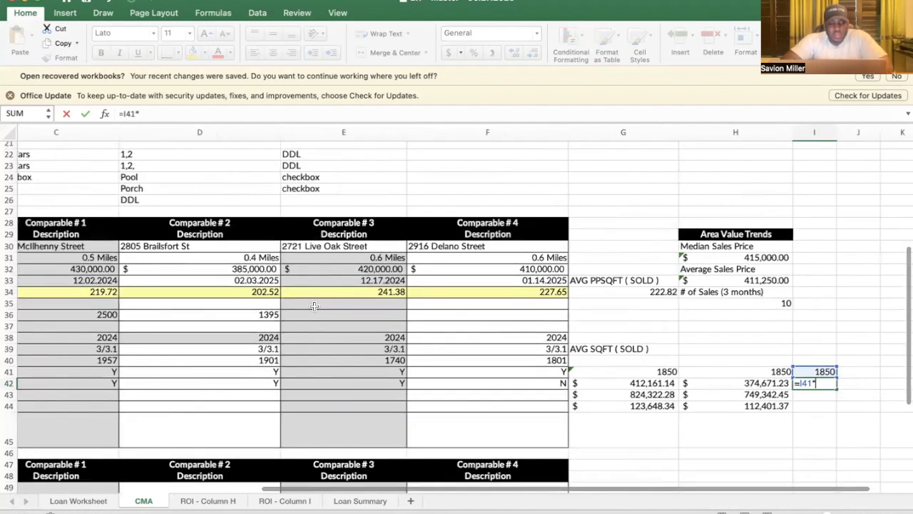
{"action": "left_click", "coordinate": [332, 295]}
{"action": "key", "text": "Return"}
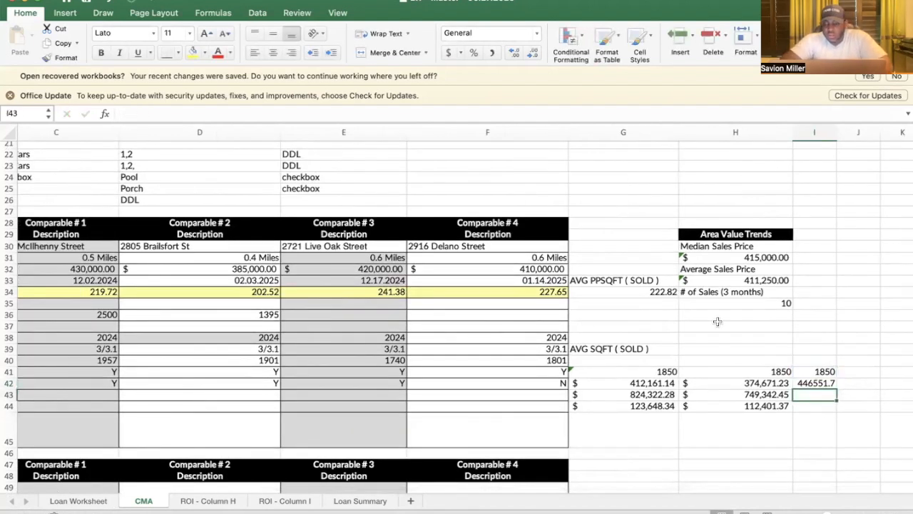
{"action": "left_click", "coordinate": [449, 53]}
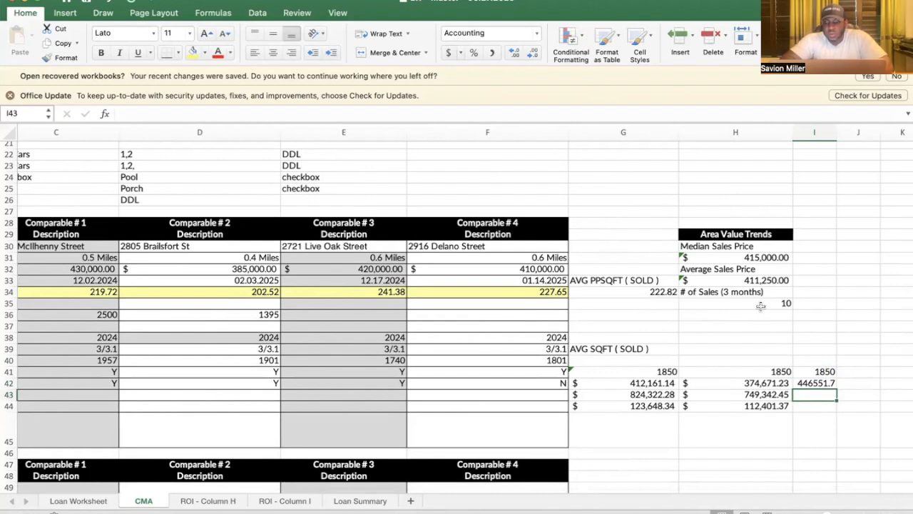
{"action": "left_click", "coordinate": [823, 383]}
{"action": "left_click", "coordinate": [449, 53]}
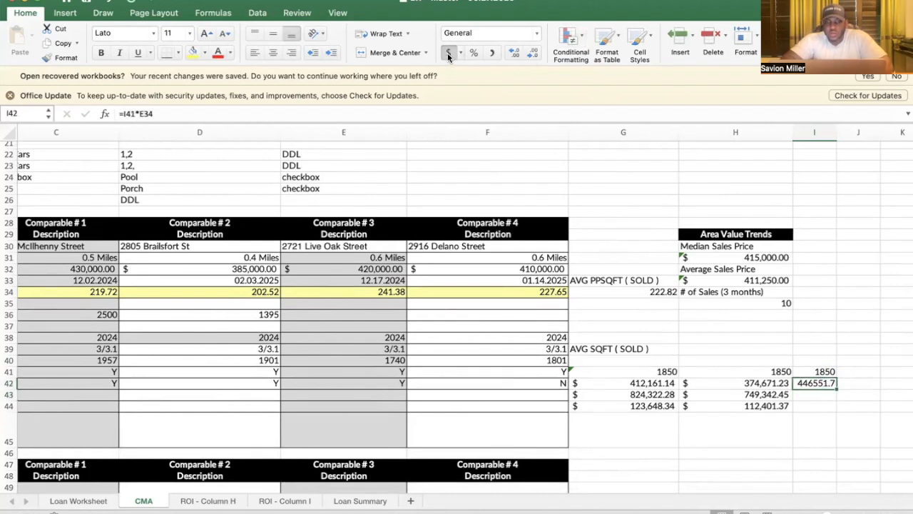
Step: Double the value in I43 with =I42*2 and take 15% of it in I44 with =I43*.15
{"action": "scroll", "coordinate": [680, 185], "scroll_direction": "left", "scroll_amount": 2}
{"action": "scroll", "coordinate": [680, 185], "scroll_direction": "right", "scroll_amount": 4}
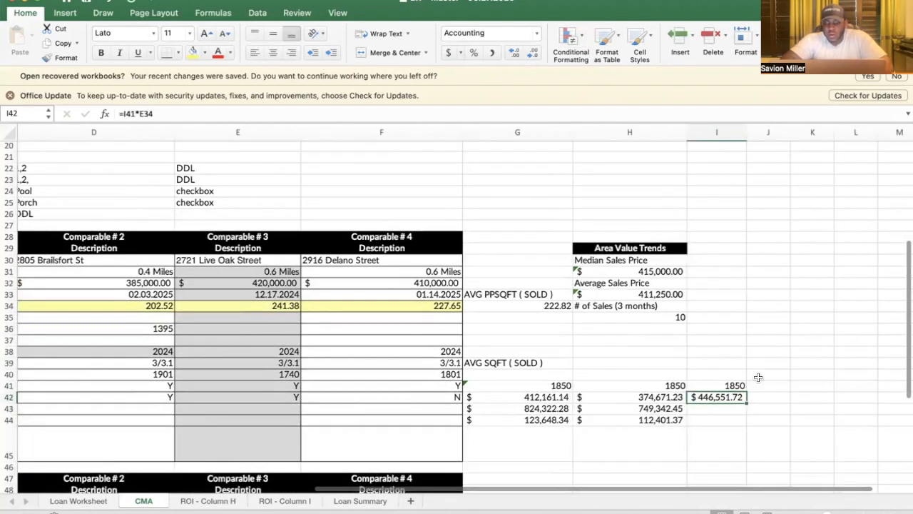
{"action": "left_click", "coordinate": [713, 412]}
{"action": "type", "text": "="}
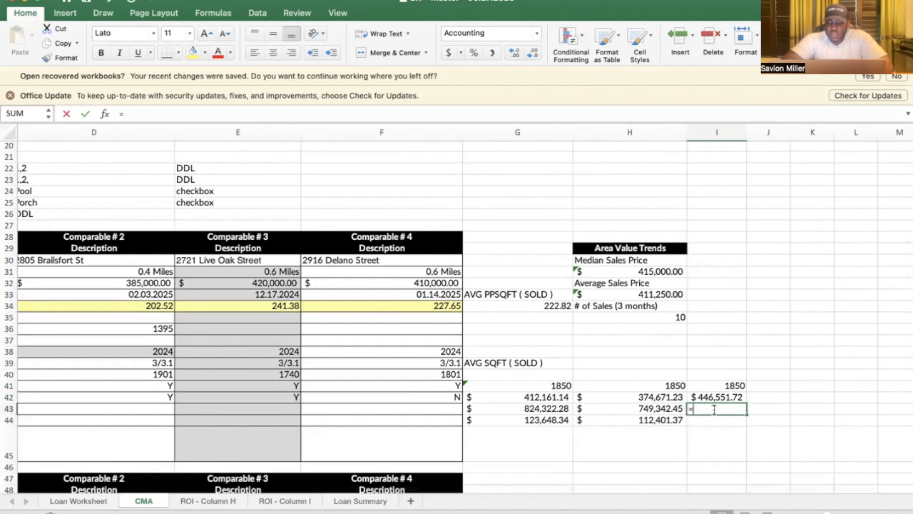
{"action": "left_click", "coordinate": [716, 400]}
{"action": "type", "text": "*2"}
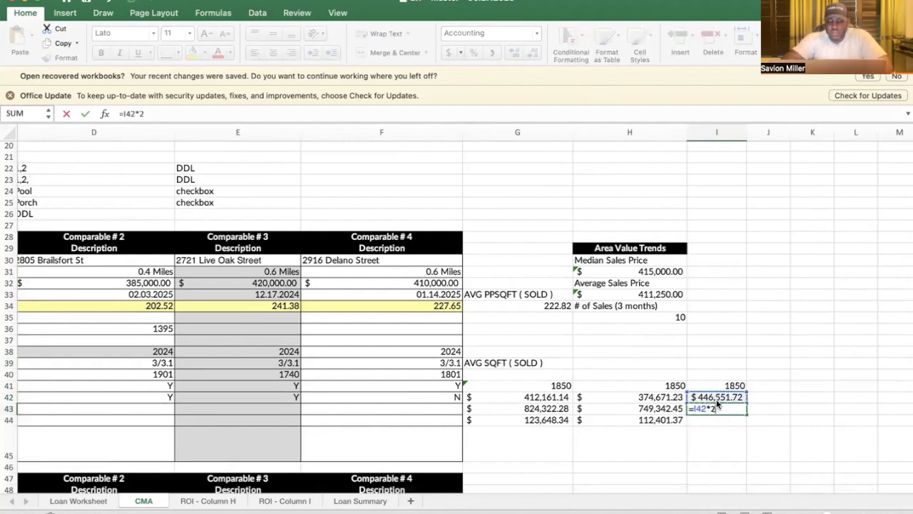
{"action": "key", "text": "Return"}
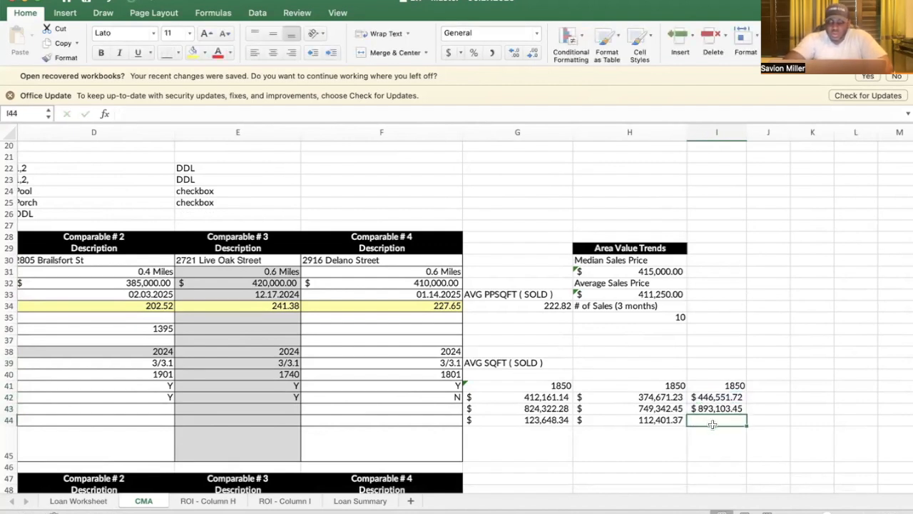
{"action": "type", "text": "="}
{"action": "left_click", "coordinate": [714, 410]}
{"action": "type", "text": "*.15"}
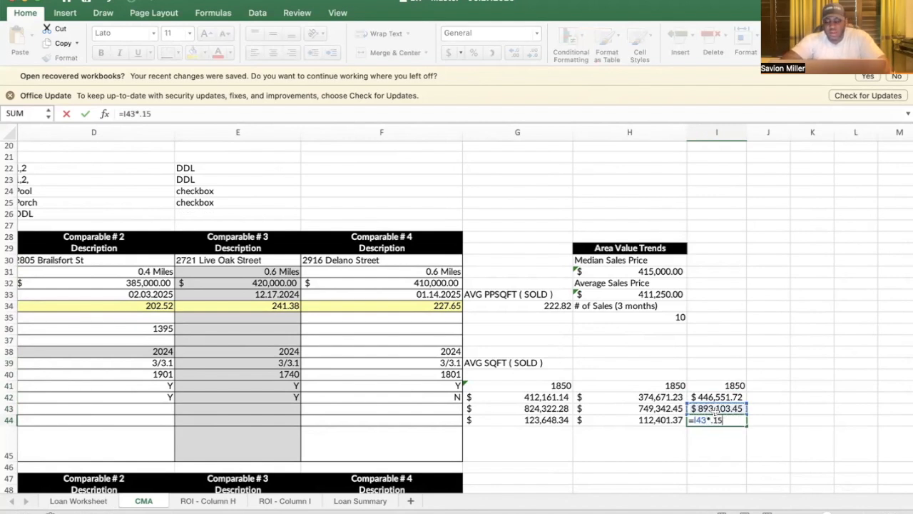
{"action": "key", "text": "Return"}
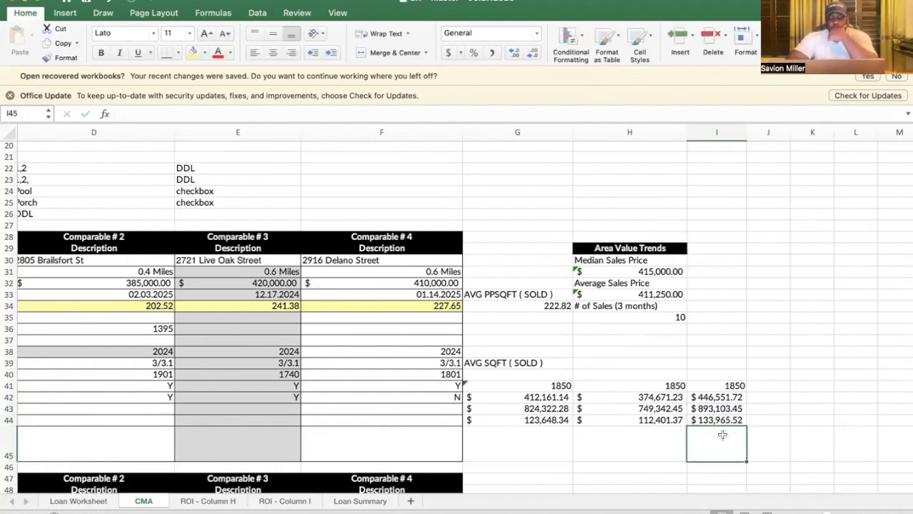
{"action": "scroll", "coordinate": [722, 428], "scroll_direction": "down", "scroll_amount": 1}
{"action": "scroll", "coordinate": [723, 428], "scroll_direction": "left", "scroll_amount": 1}
{"action": "scroll", "coordinate": [722, 434], "scroll_direction": "up", "scroll_amount": 1}
{"action": "scroll", "coordinate": [723, 434], "scroll_direction": "left", "scroll_amount": 1}
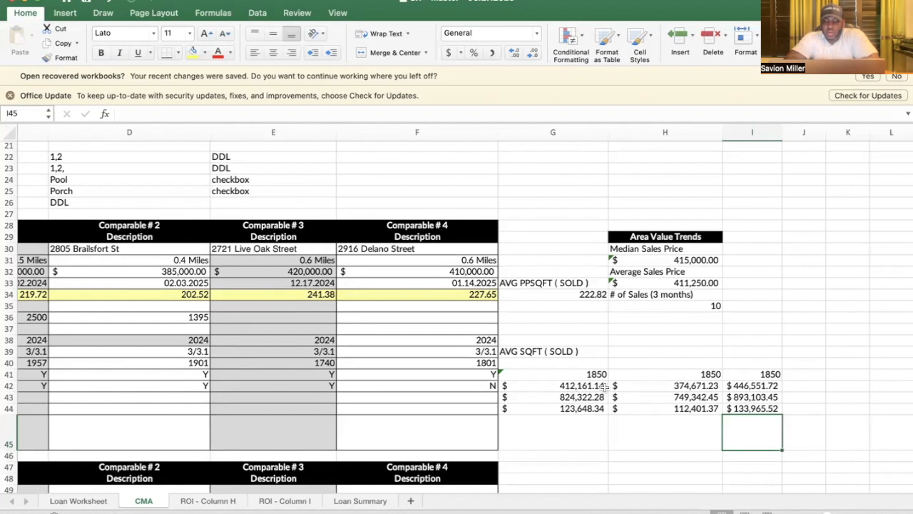
Step: Enter =AVERAGE(G42:I42) in J42 for a $411,128.03 estimated value, then review the sheet
{"action": "left_click", "coordinate": [799, 384]}
{"action": "type", "text": "=avg"}
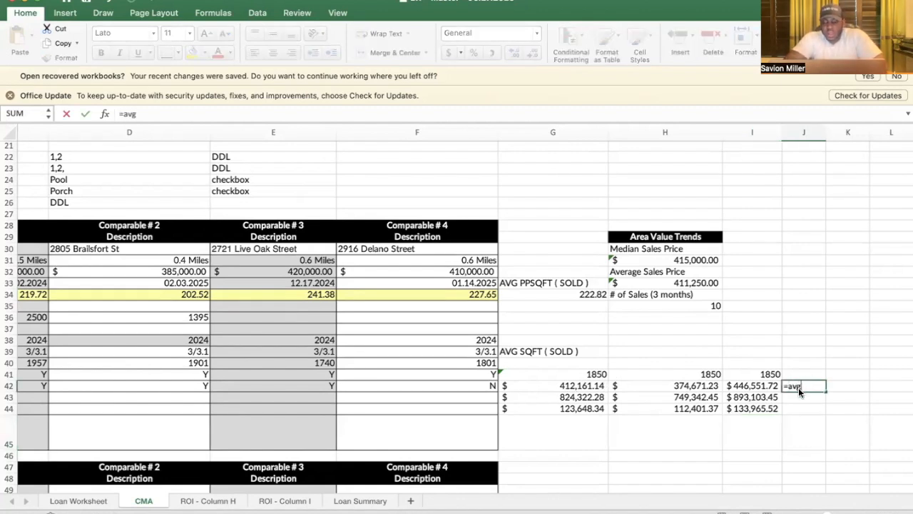
{"action": "key", "text": "Tab"}
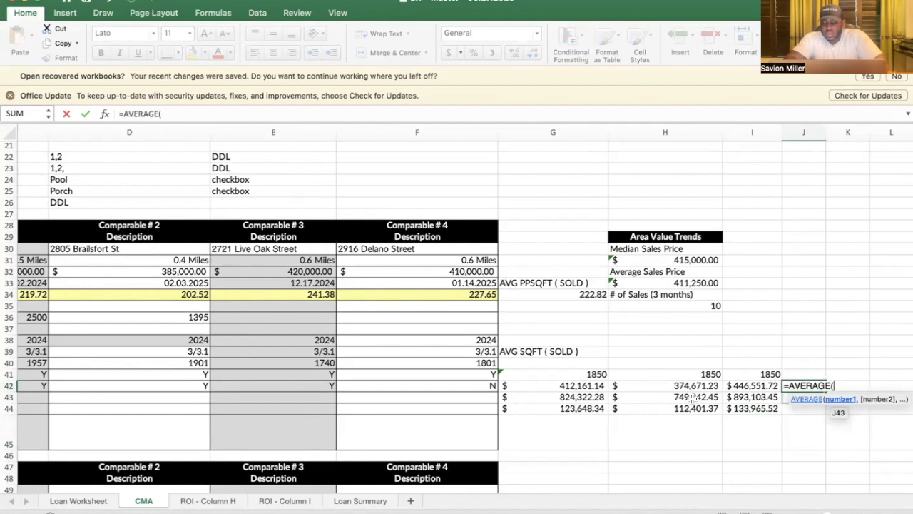
{"action": "left_click", "coordinate": [581, 386]}
{"action": "left_click_drag", "start_coordinate": [581, 386], "coordinate": [731, 386]}
{"action": "key", "text": "Return"}
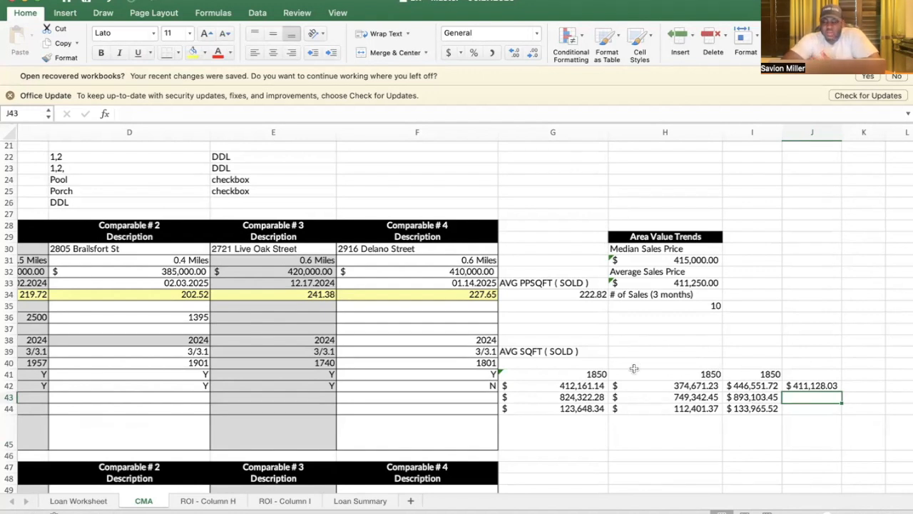
{"action": "scroll", "coordinate": [634, 369], "scroll_direction": "left", "scroll_amount": 2}
{"action": "scroll", "coordinate": [633, 368], "scroll_direction": "left", "scroll_amount": 2}
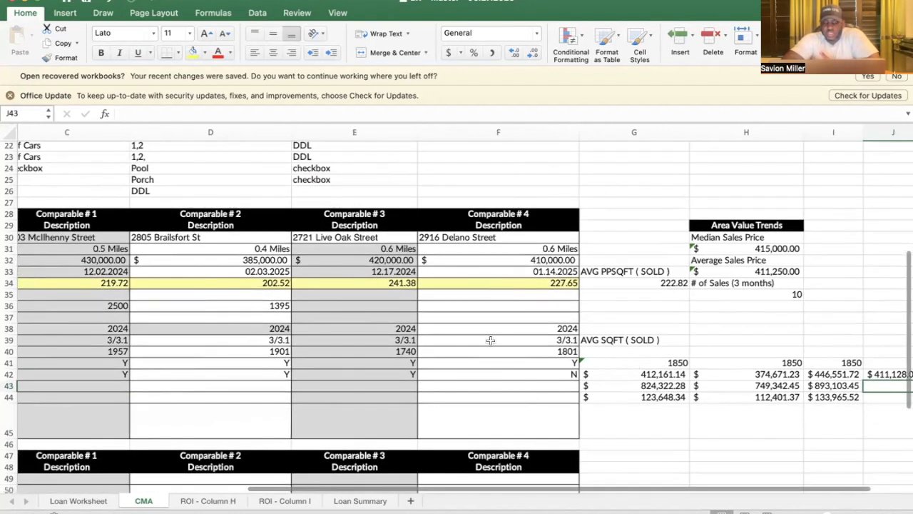
{"action": "scroll", "coordinate": [490, 341], "scroll_direction": "left", "scroll_amount": 2}
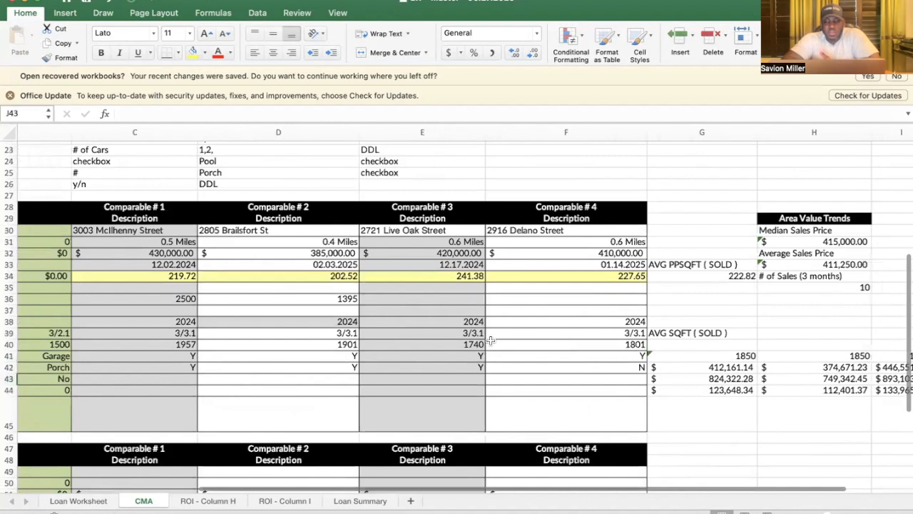
{"action": "scroll", "coordinate": [490, 340], "scroll_direction": "right", "scroll_amount": 1}
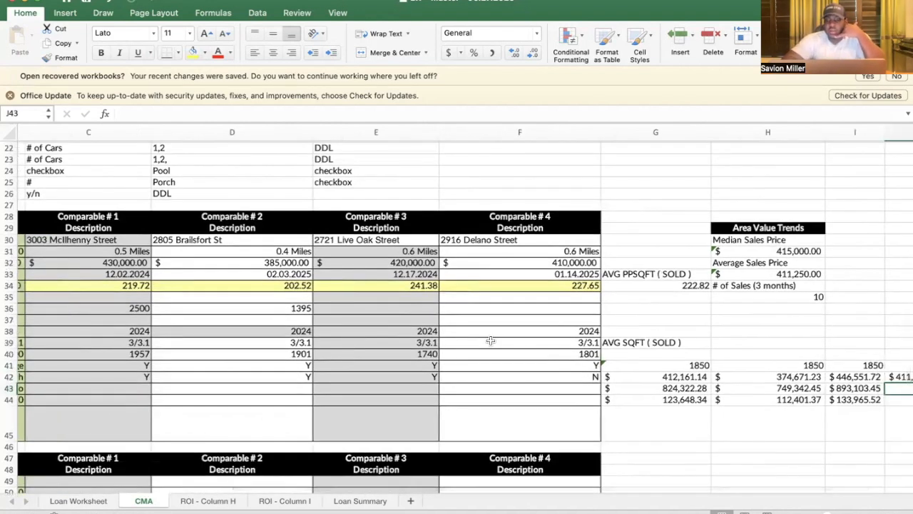
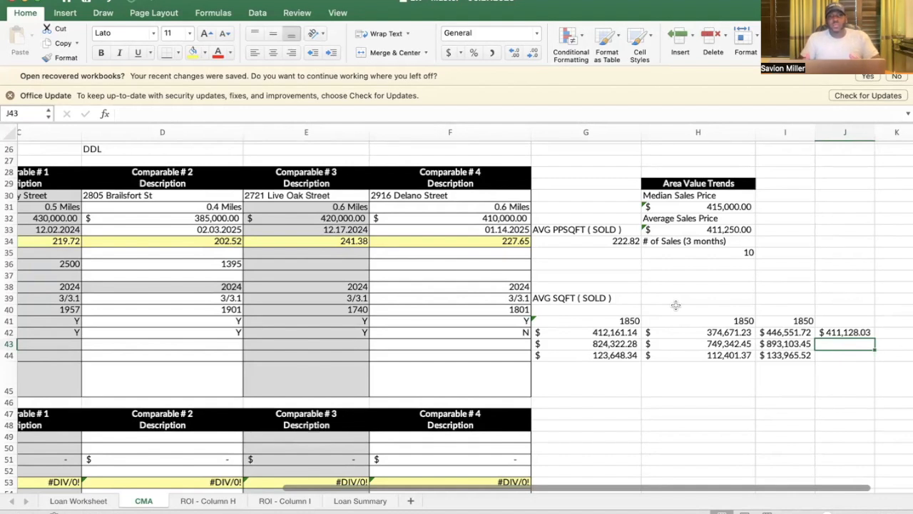
Step: Scroll left across the CMA sheet to bring the comparables table back into view
{"action": "scroll", "coordinate": [675, 305], "scroll_direction": "left", "scroll_amount": 2}
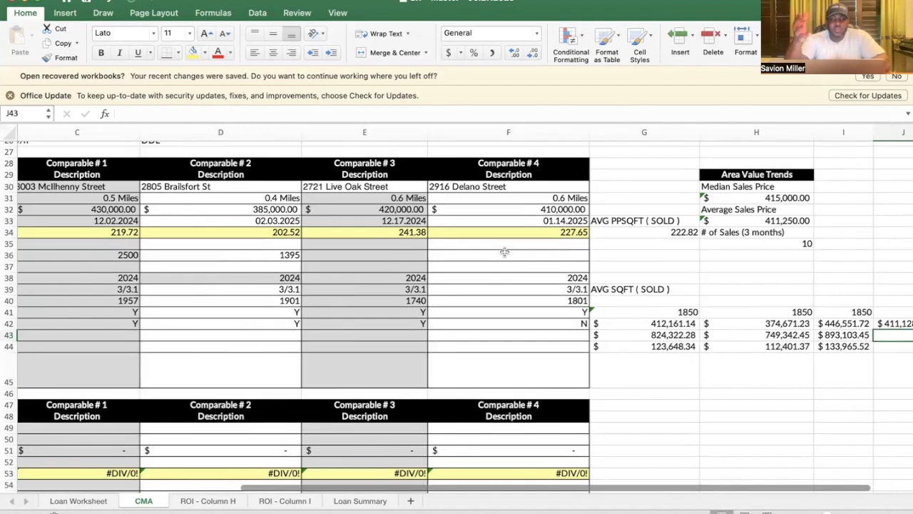
{"action": "scroll", "coordinate": [504, 252], "scroll_direction": "left", "scroll_amount": 5}
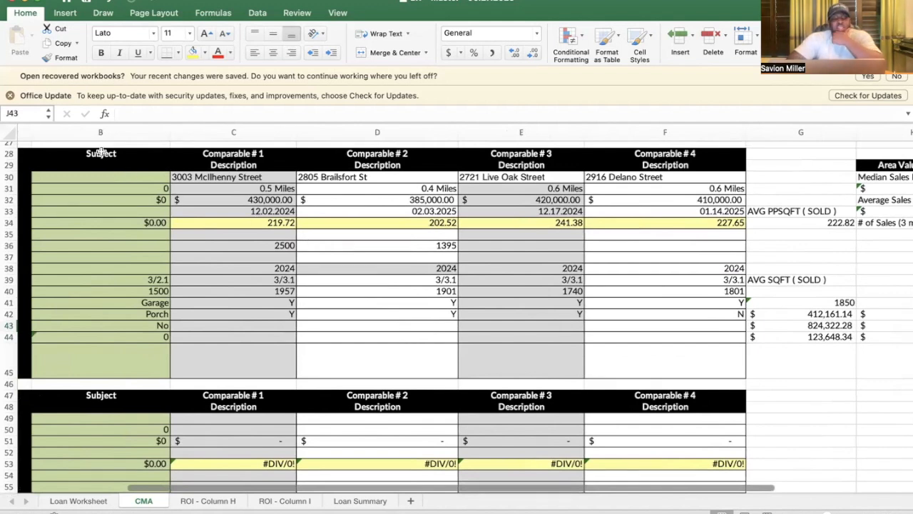
Step: Select the comparables table range B27:H45 and try filling it across toward column I
{"action": "scroll", "coordinate": [95, 153], "scroll_direction": "up", "scroll_amount": 2}
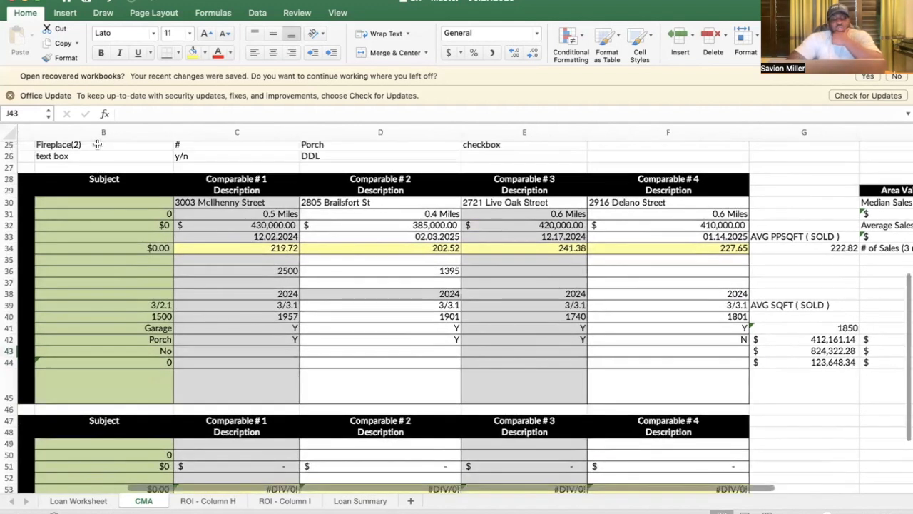
{"action": "scroll", "coordinate": [92, 162], "scroll_direction": "down", "scroll_amount": 1}
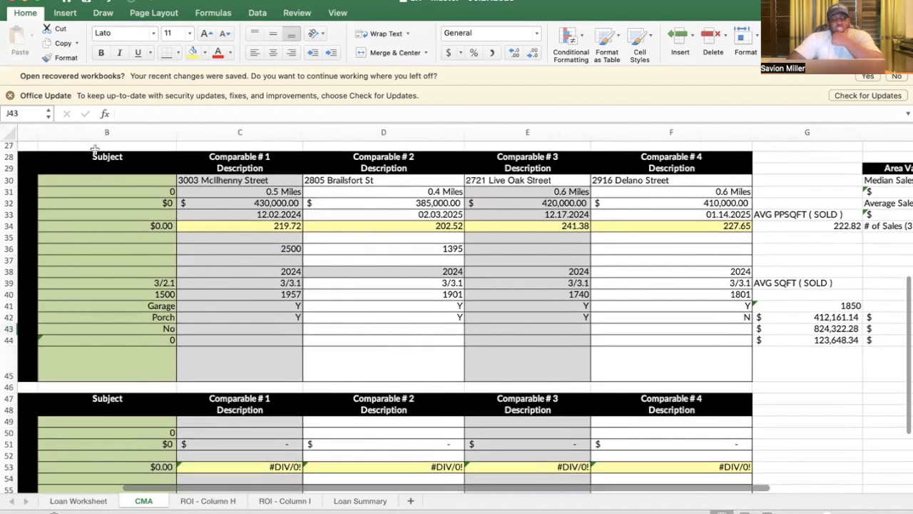
{"action": "left_click", "coordinate": [96, 149]}
{"action": "double_click", "coordinate": [96, 150]}
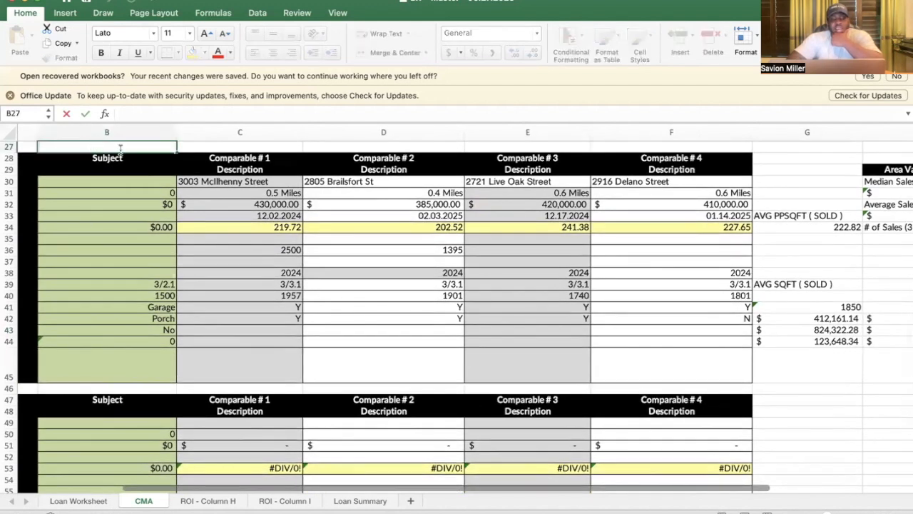
{"action": "left_click_drag", "start_coordinate": [175, 149], "coordinate": [895, 375]}
{"action": "scroll", "coordinate": [894, 376], "scroll_direction": "right", "scroll_amount": 5}
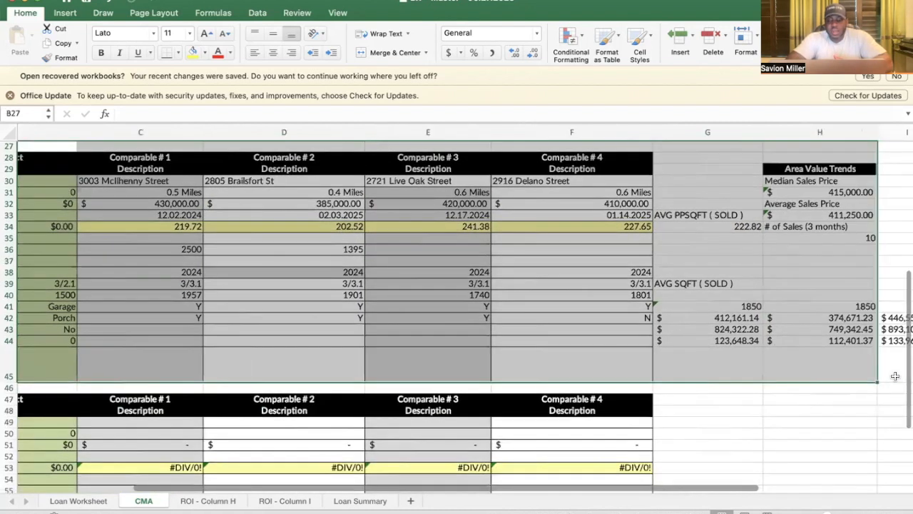
{"action": "mouse_move", "coordinate": [775, 369]}
{"action": "left_mouse_down"}
{"action": "mouse_move", "coordinate": [815, 366]}
{"action": "mouse_move", "coordinate": [769, 365]}
{"action": "left_mouse_up"}
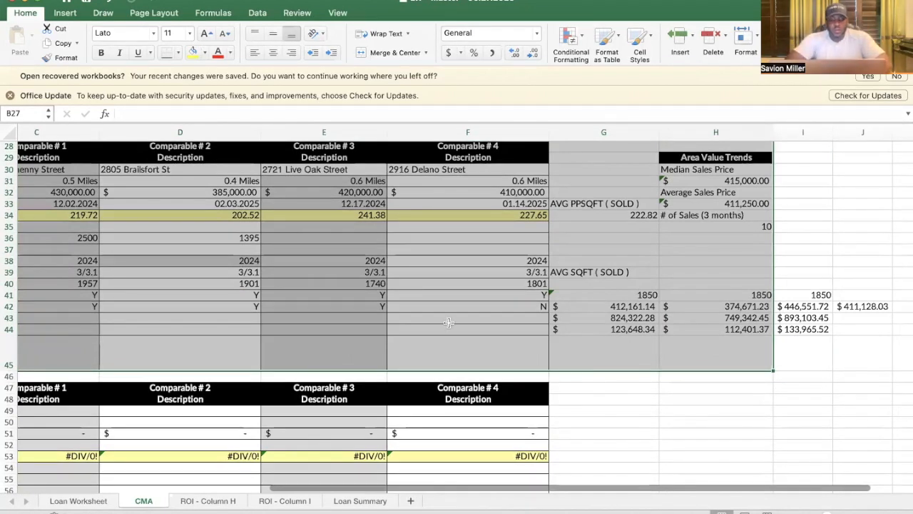
{"action": "left_click", "coordinate": [637, 375]}
Step: Check the value formulas in G43 and G42, then bring up the Loan Worksheet sheet
{"action": "left_click", "coordinate": [633, 318]}
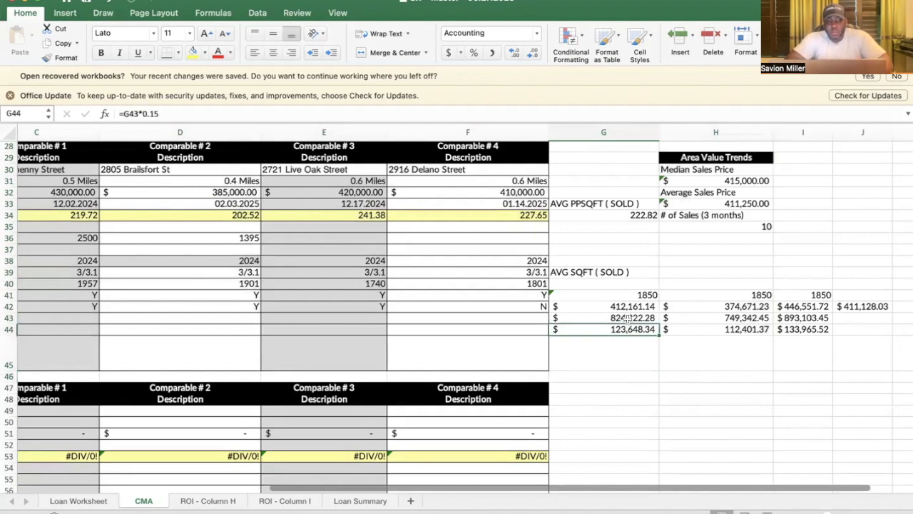
{"action": "left_click", "coordinate": [628, 306]}
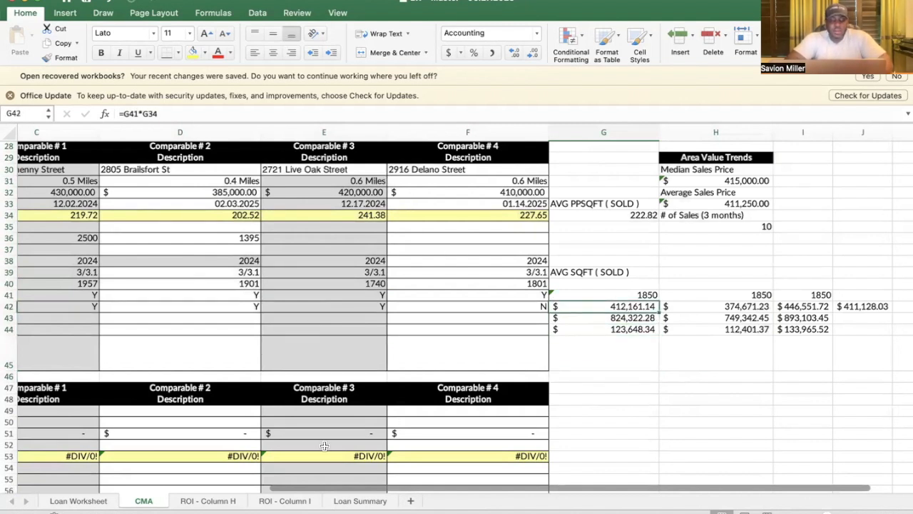
{"action": "left_click", "coordinate": [97, 501]}
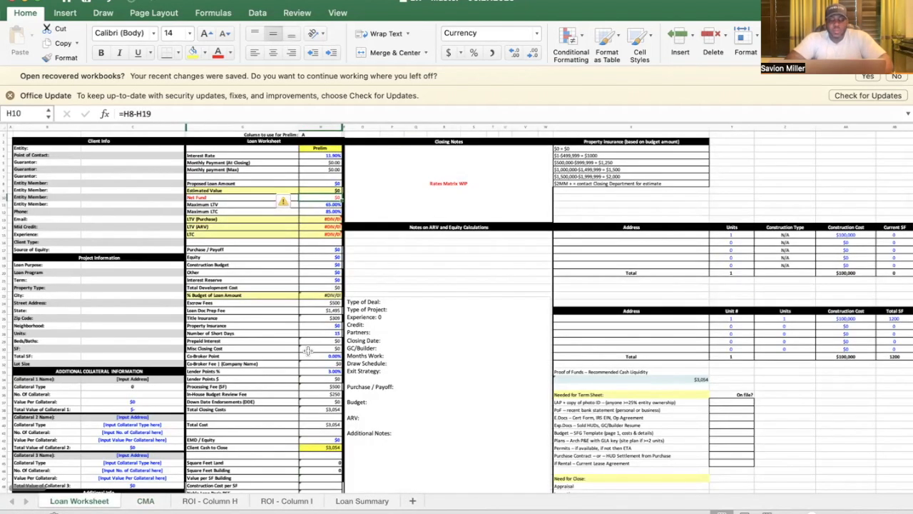
Step: Scroll up through the Loan Worksheet figures, then return to the top of the CMA sheet
{"action": "scroll", "coordinate": [423, 338], "scroll_direction": "up", "scroll_amount": 2}
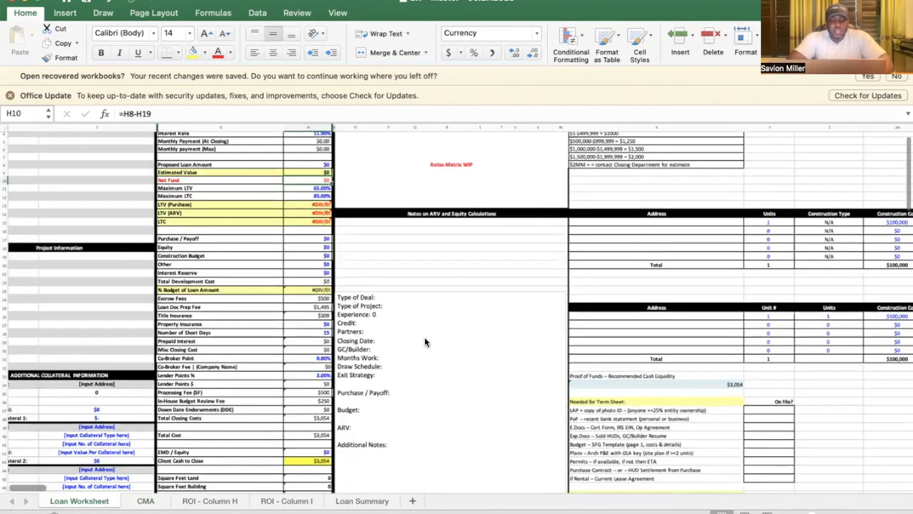
{"action": "scroll", "coordinate": [424, 340], "scroll_direction": "up", "scroll_amount": 1}
{"action": "scroll", "coordinate": [425, 338], "scroll_direction": "up", "scroll_amount": 3}
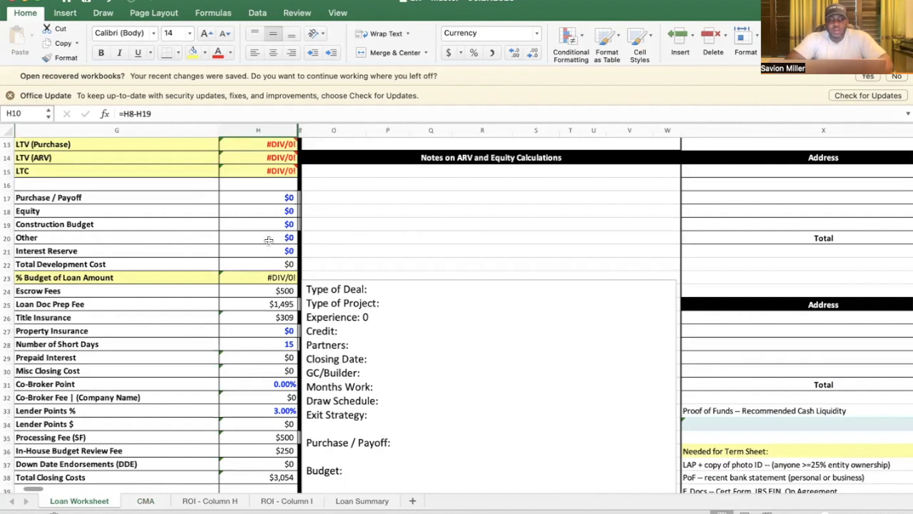
{"action": "scroll", "coordinate": [268, 240], "scroll_direction": "up", "scroll_amount": 5}
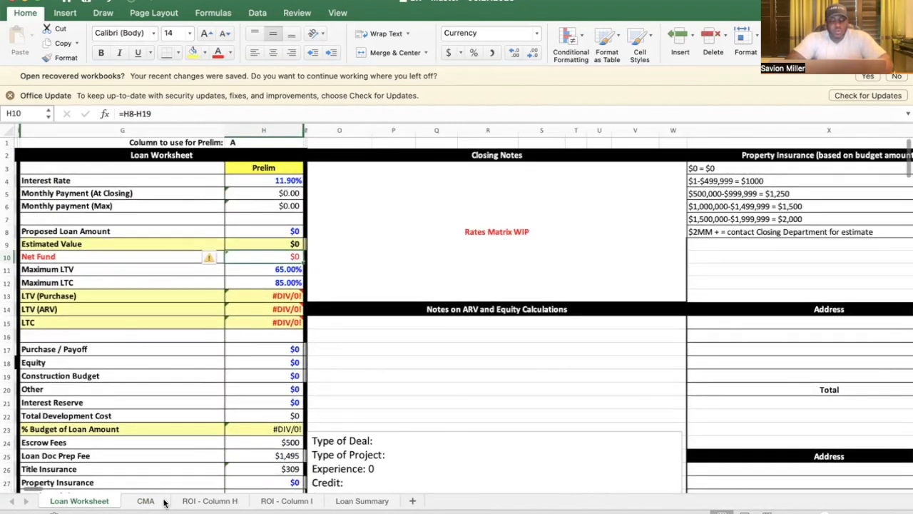
{"action": "left_click", "coordinate": [140, 501]}
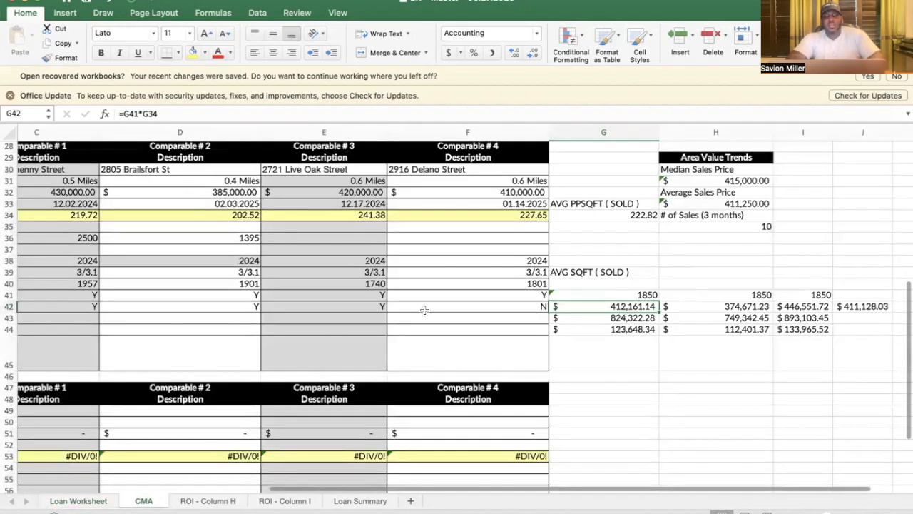
{"action": "scroll", "coordinate": [422, 310], "scroll_direction": "up", "scroll_amount": 2}
{"action": "scroll", "coordinate": [424, 310], "scroll_direction": "up", "scroll_amount": 1}
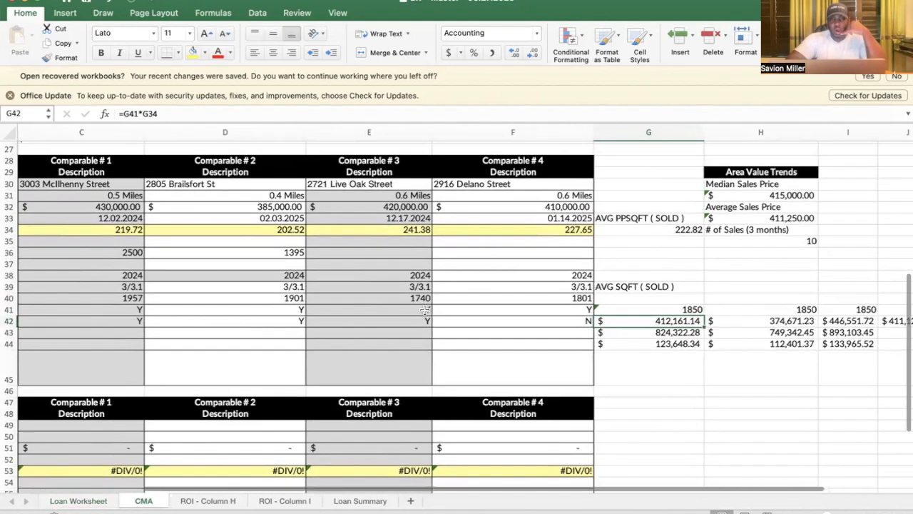